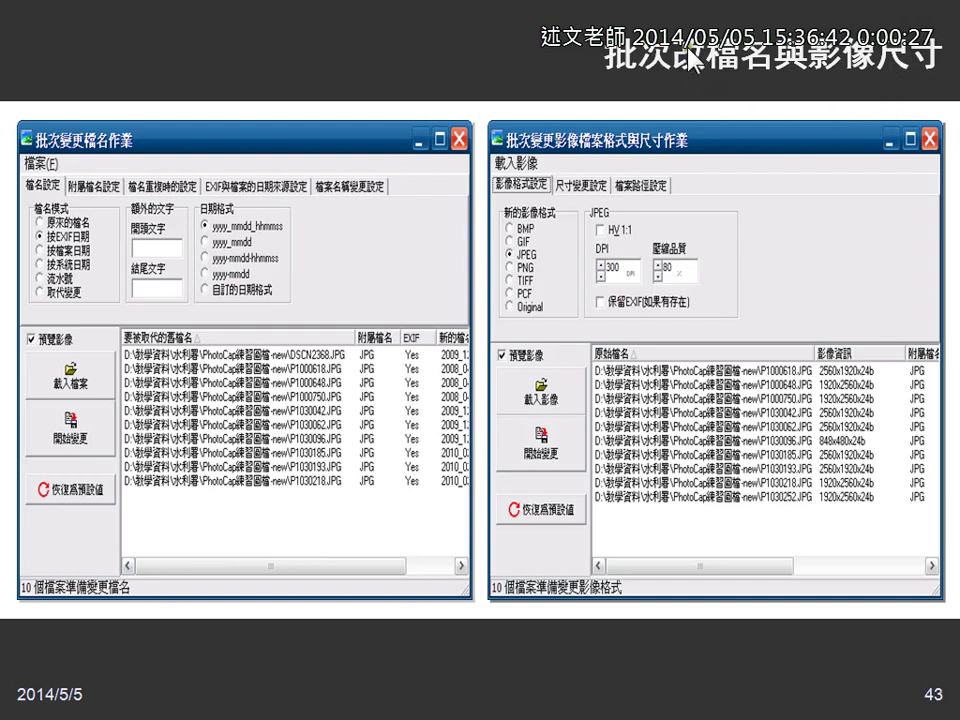
drag(172, 138, 205, 100)
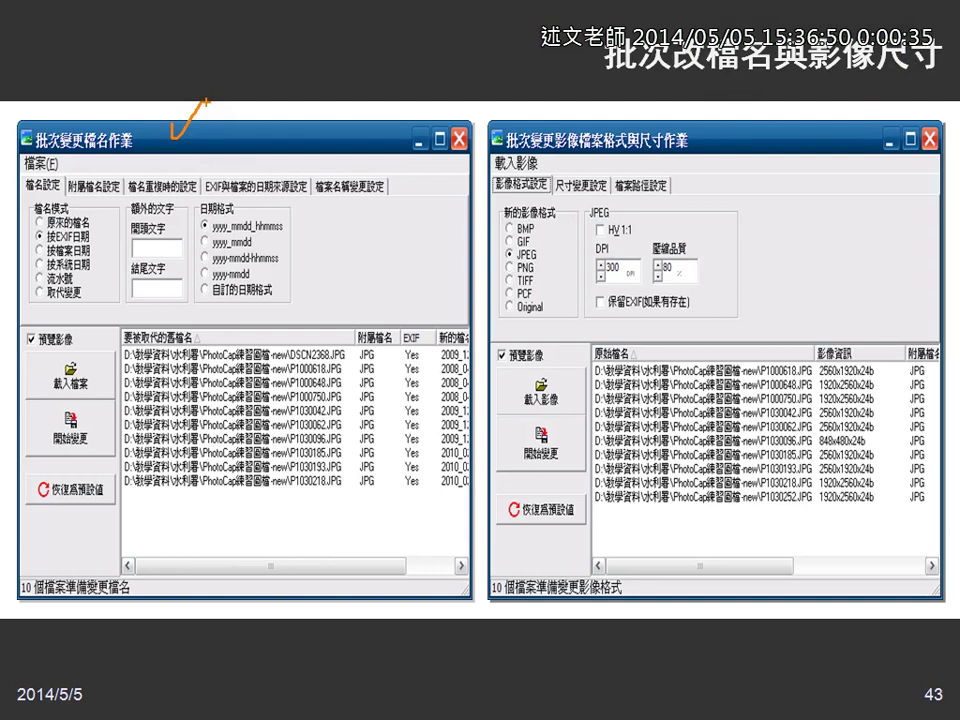
drag(701, 150, 743, 112)
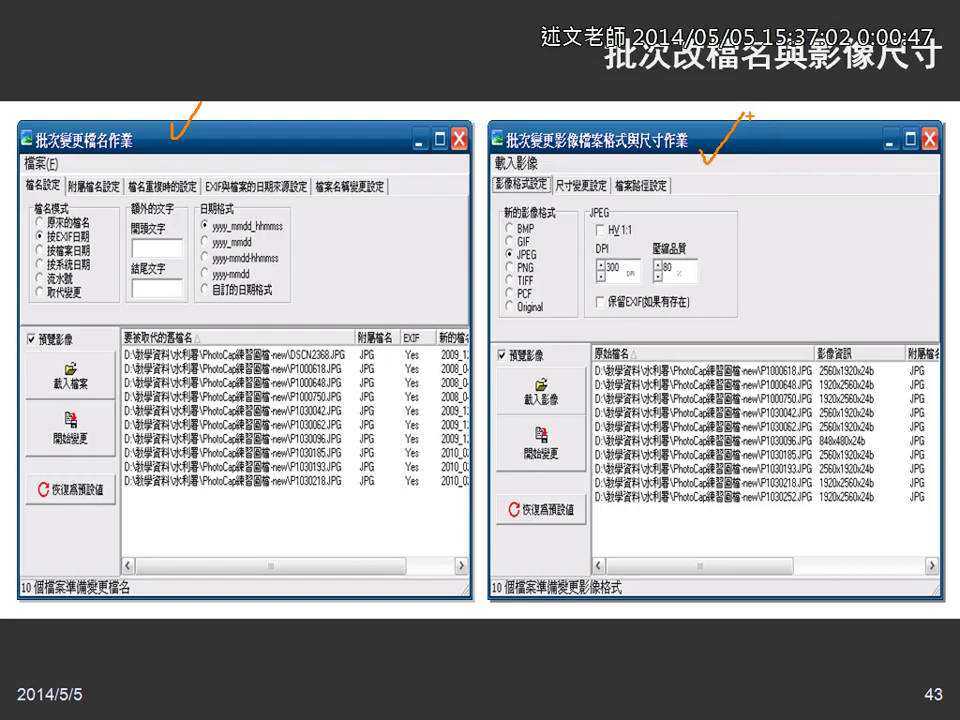
Switch to PhotoCap and leave the 大頭照 ID-photo project without saving it
key(alt+Tab)
key(alt+Tab)
key(alt+Tab)
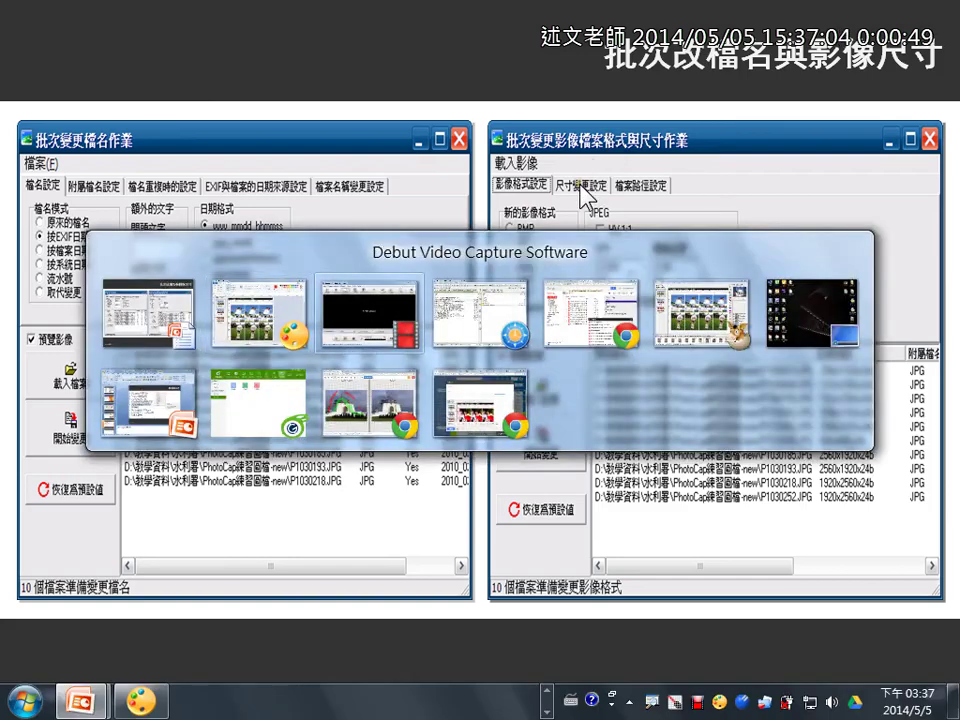
key(alt+Tab)
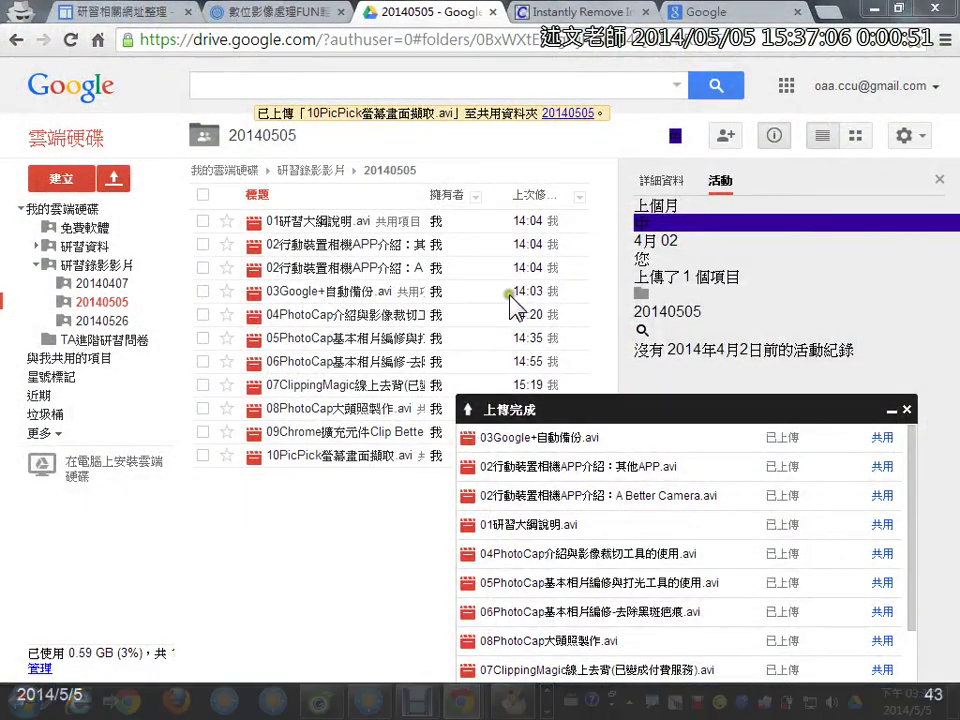
key(alt+Tab)
key(alt+Tab)
key(alt+Tab)
key(alt+Tab)
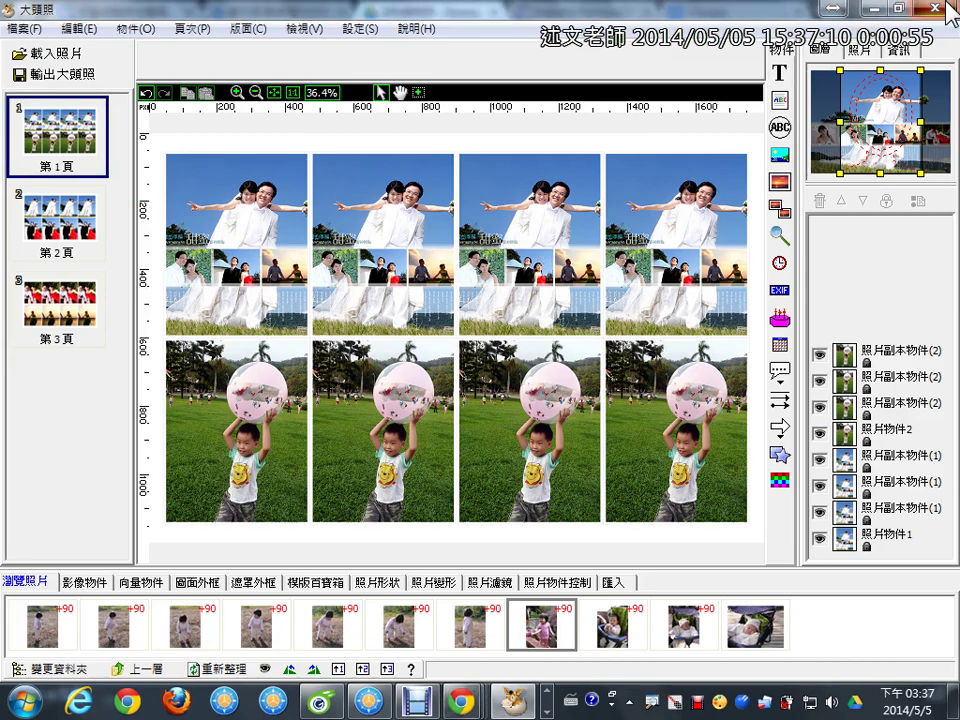
click(946, 6)
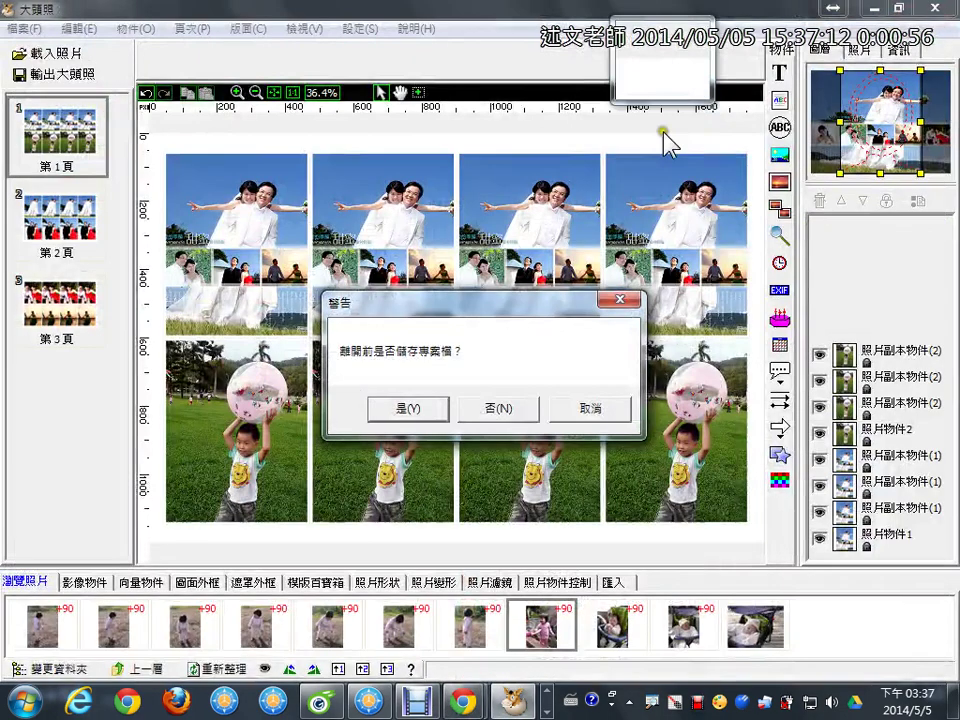
click(512, 410)
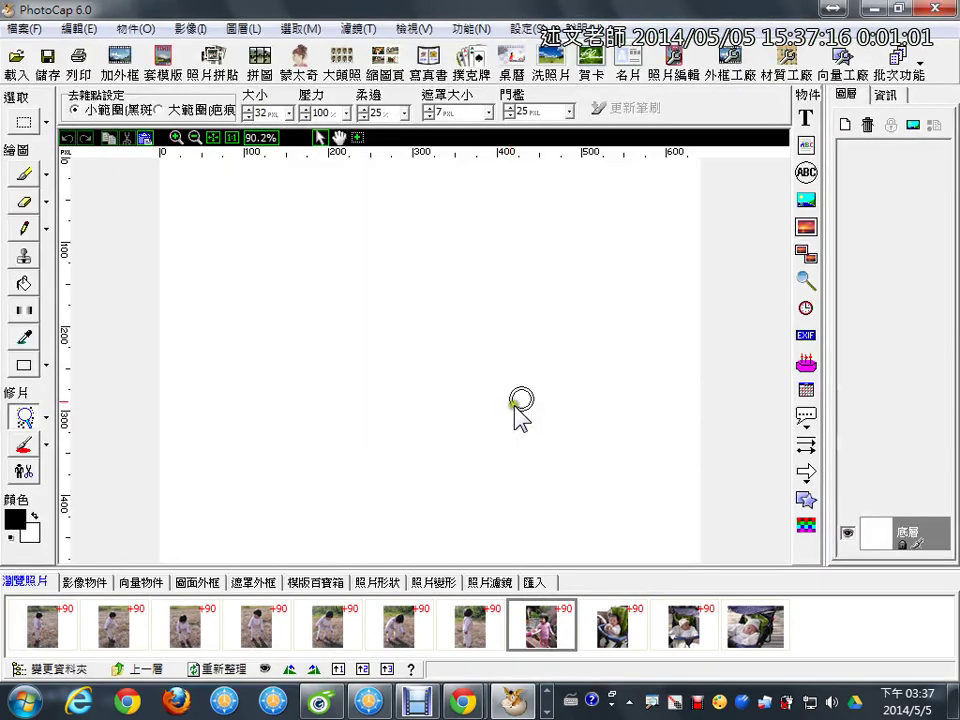
Open the batch rename function (批次變更檔名) and load all the JPG photos from the 批次功能 practice folder
click(910, 73)
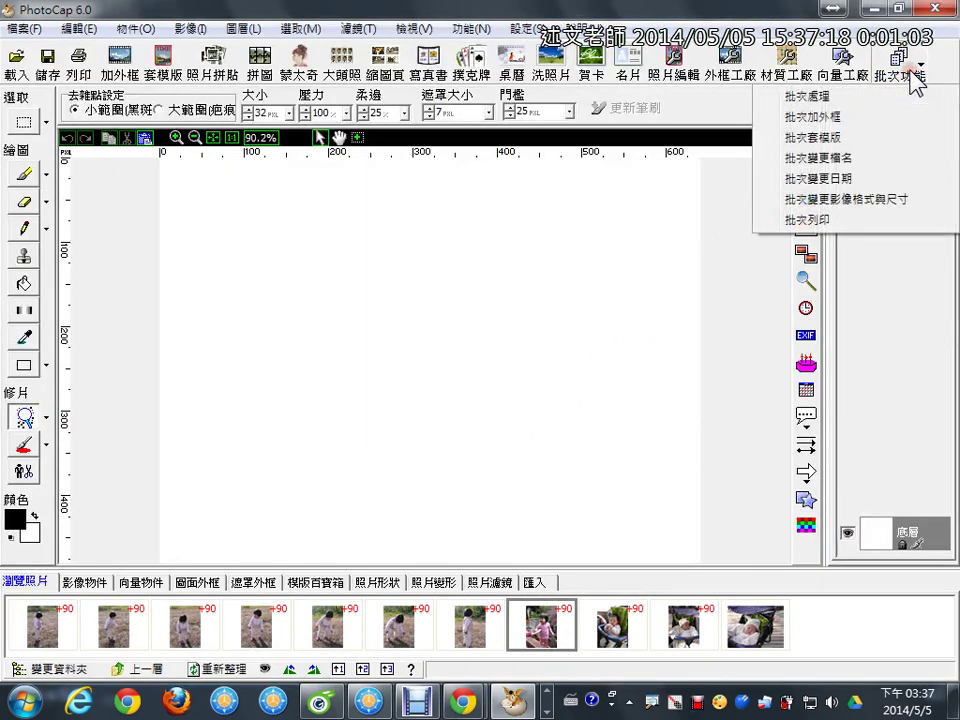
click(862, 165)
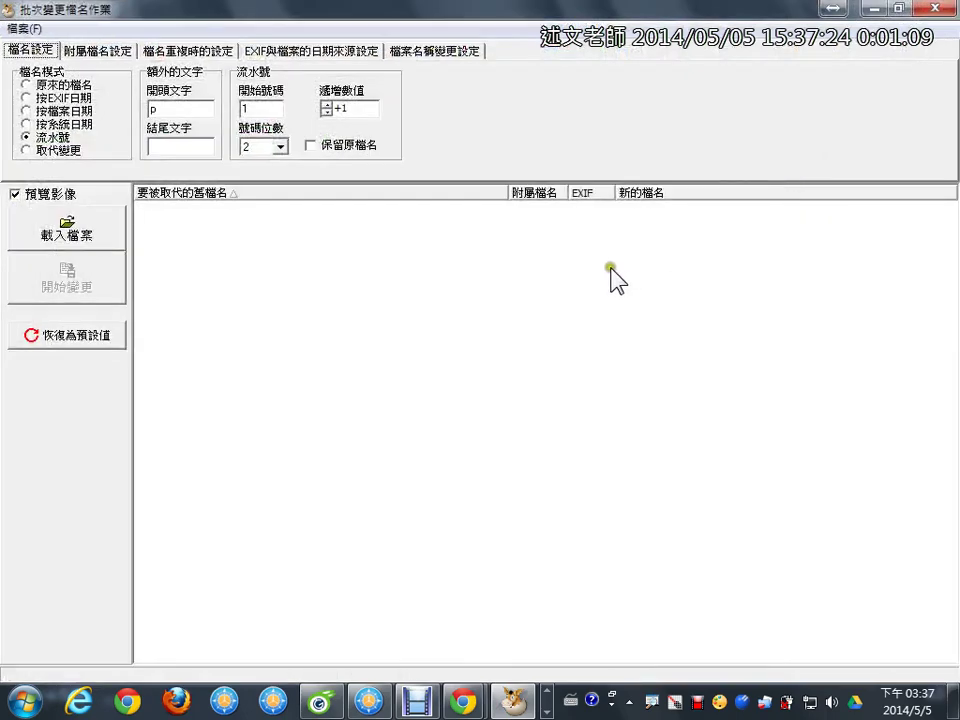
click(76, 222)
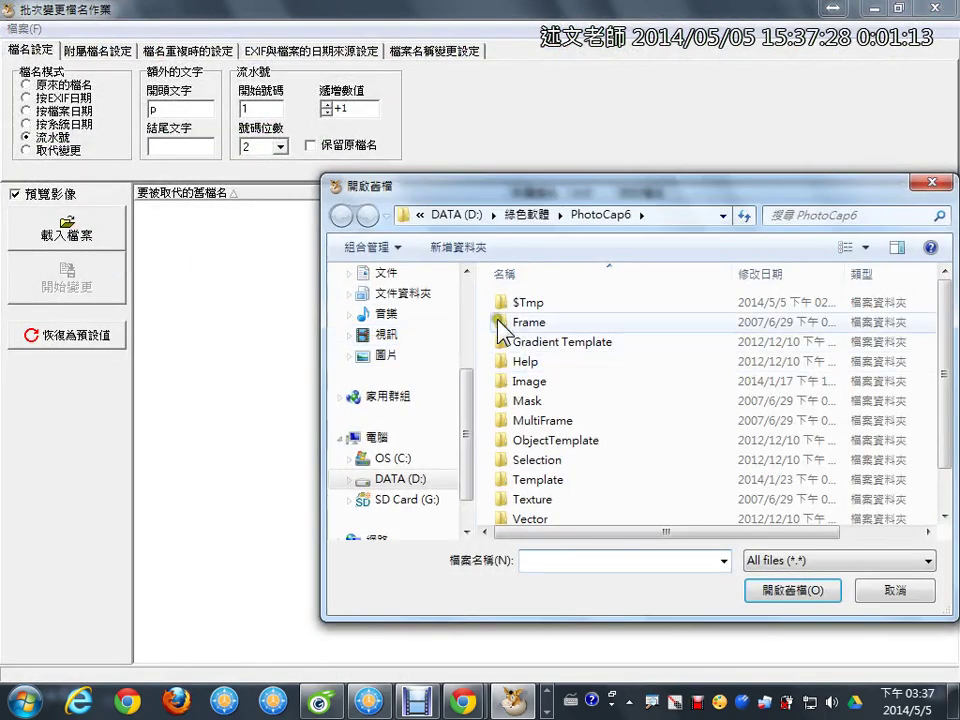
mouse_move(467, 432)
mouse_down()
mouse_move(467, 488)
mouse_move(451, 441)
mouse_up()
click(424, 437)
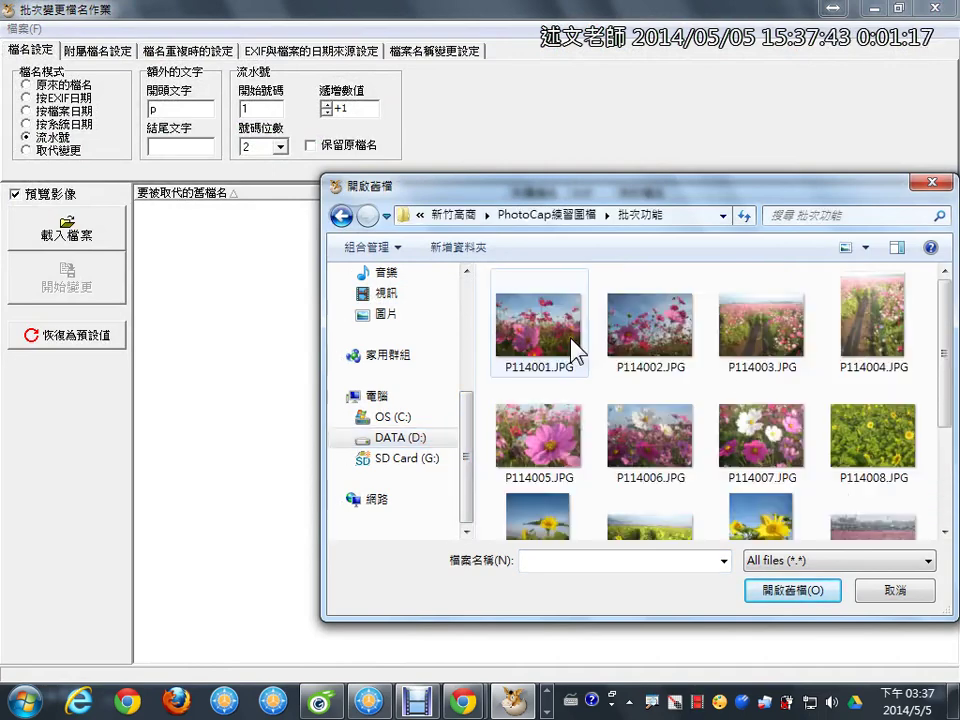
click(570, 366)
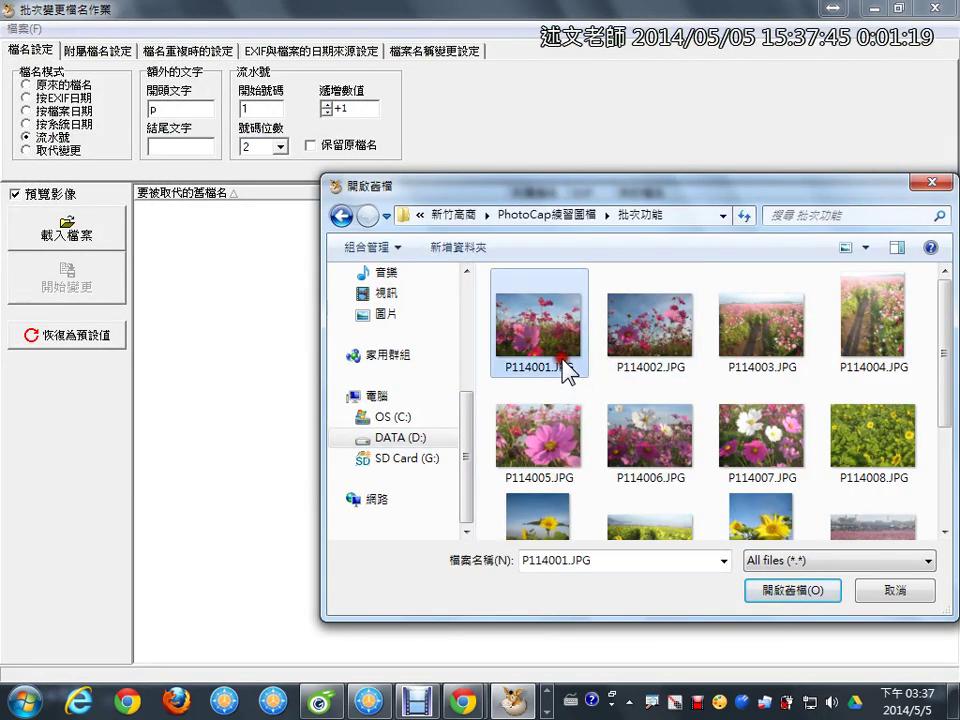
click(628, 362)
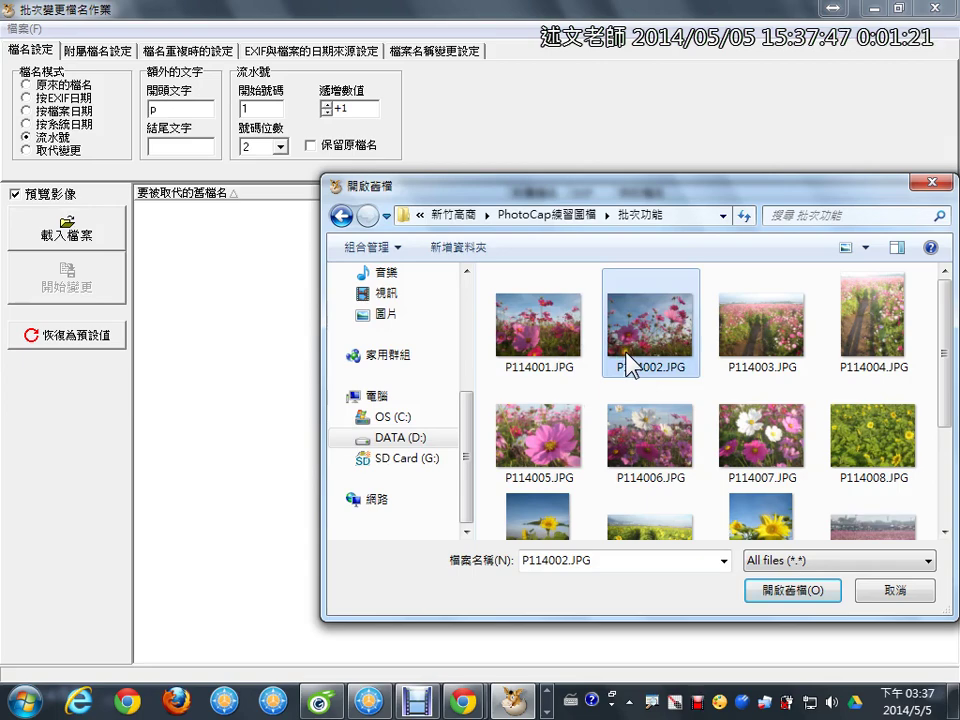
key(ctrl+a)
click(762, 592)
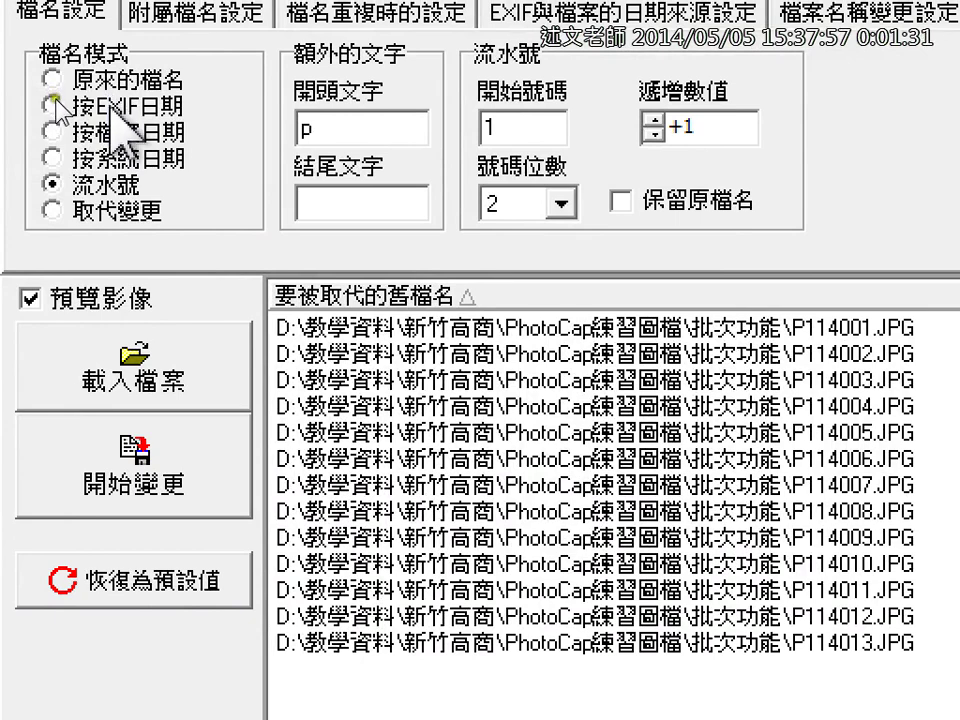
Set the file name mode to EXIF date (按EXIF日期) and compare the proposed new names with the old ones
click(51, 103)
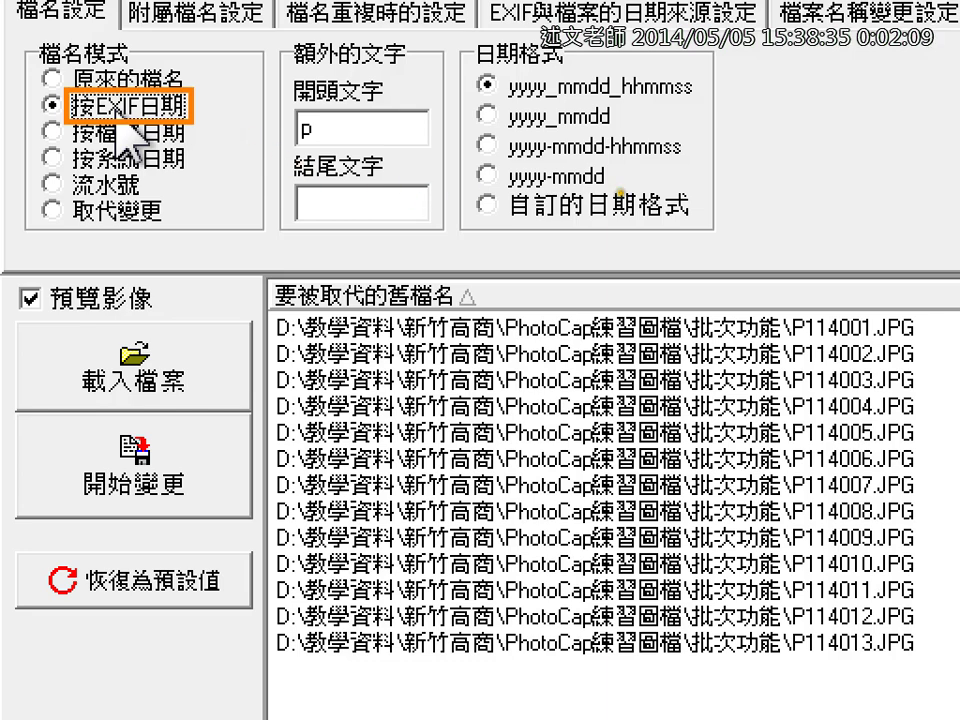
drag(790, 268, 835, 250)
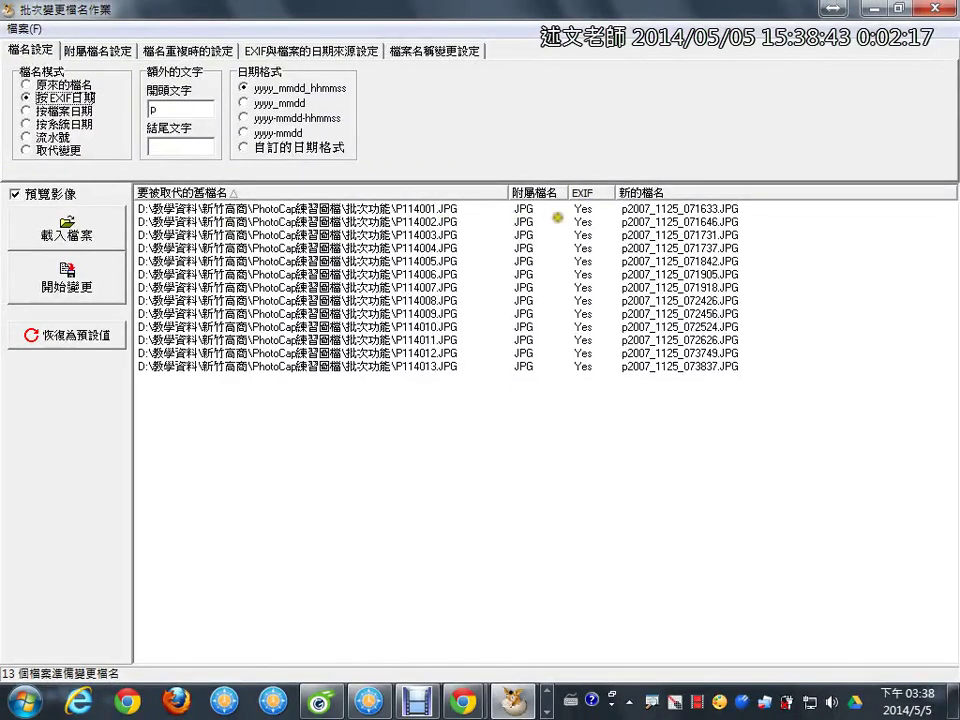
drag(614, 187, 610, 396)
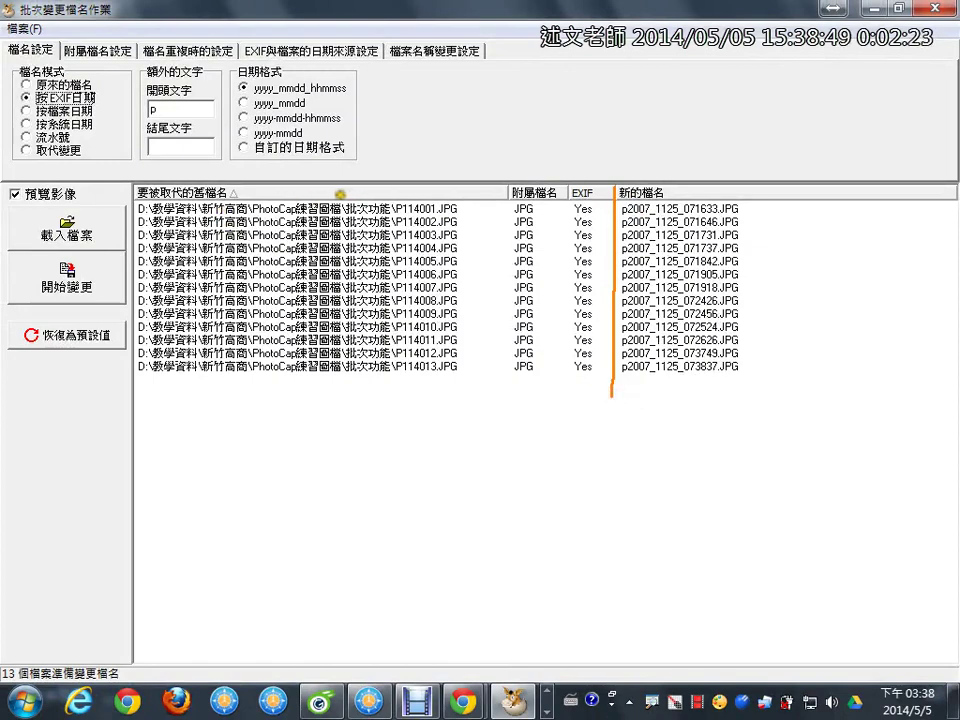
mouse_move(340, 194)
mouse_down()
mouse_move(372, 209)
mouse_move(570, 210)
mouse_move(600, 192)
mouse_move(765, 198)
mouse_up()
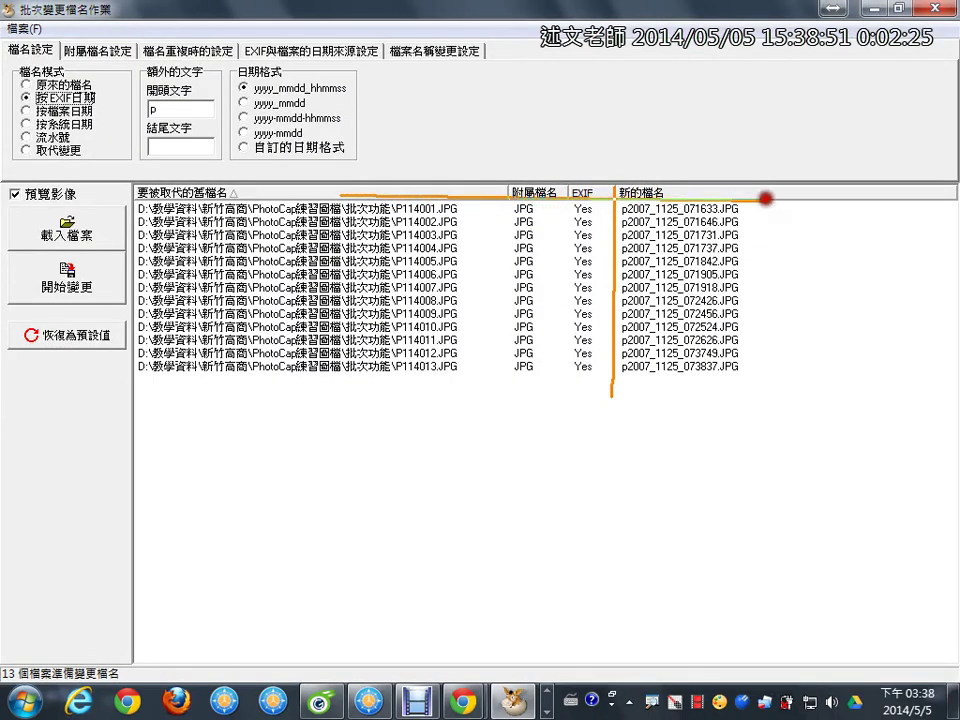
drag(340, 221, 763, 220)
drag(681, 167, 736, 147)
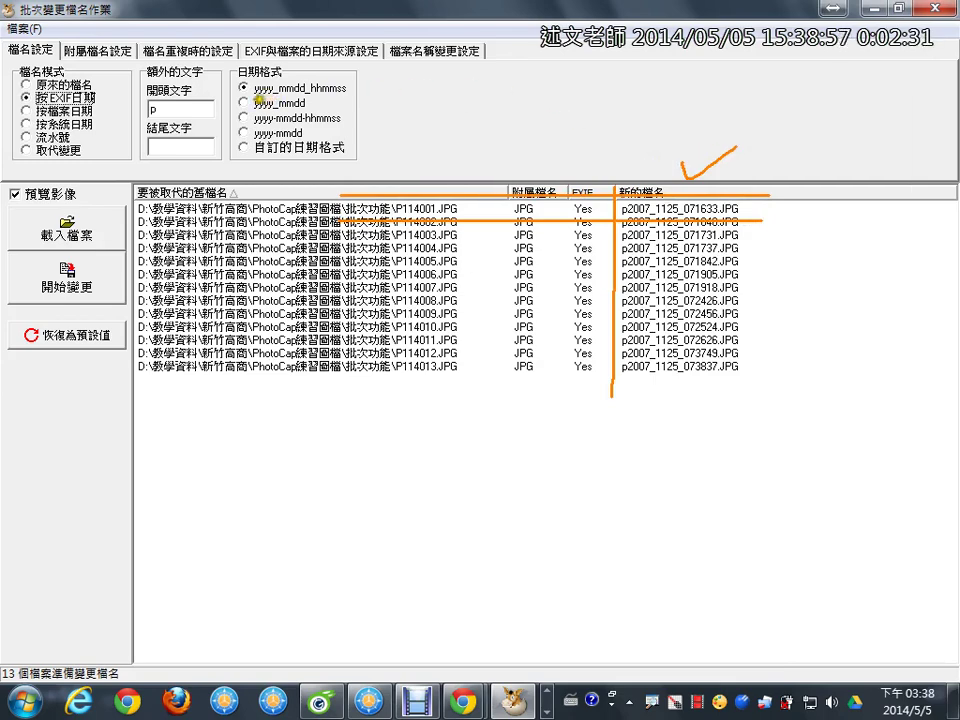
mouse_move(285, 74)
mouse_down()
mouse_move(315, 57)
mouse_move(358, 66)
mouse_up()
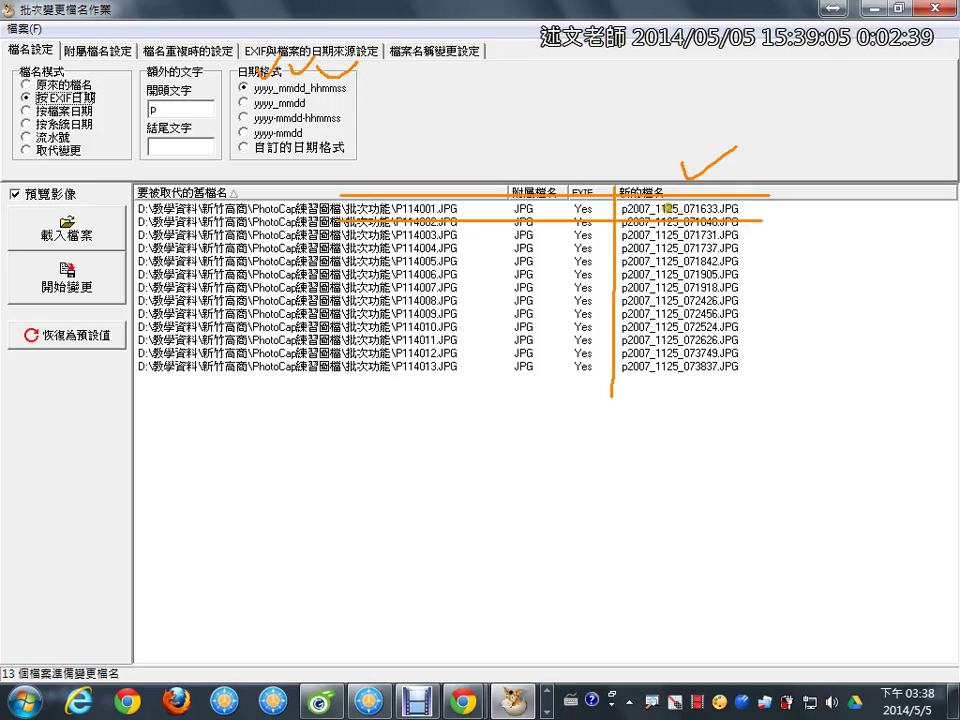
drag(232, 70, 231, 112)
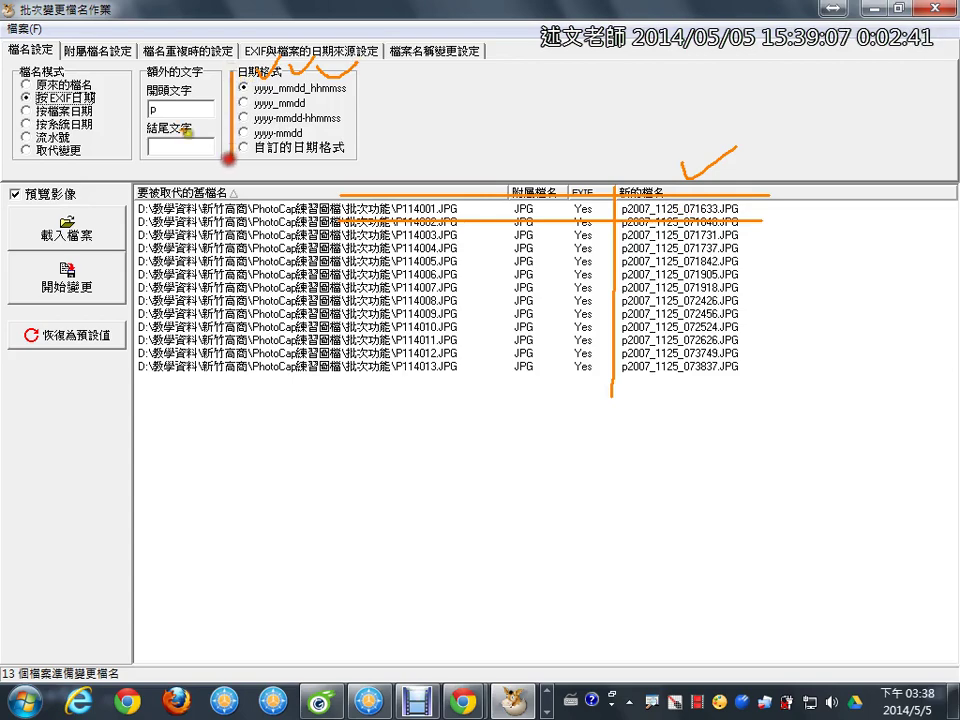
mouse_move(170, 122)
mouse_down()
mouse_move(127, 114)
mouse_move(152, 87)
mouse_move(198, 110)
mouse_up()
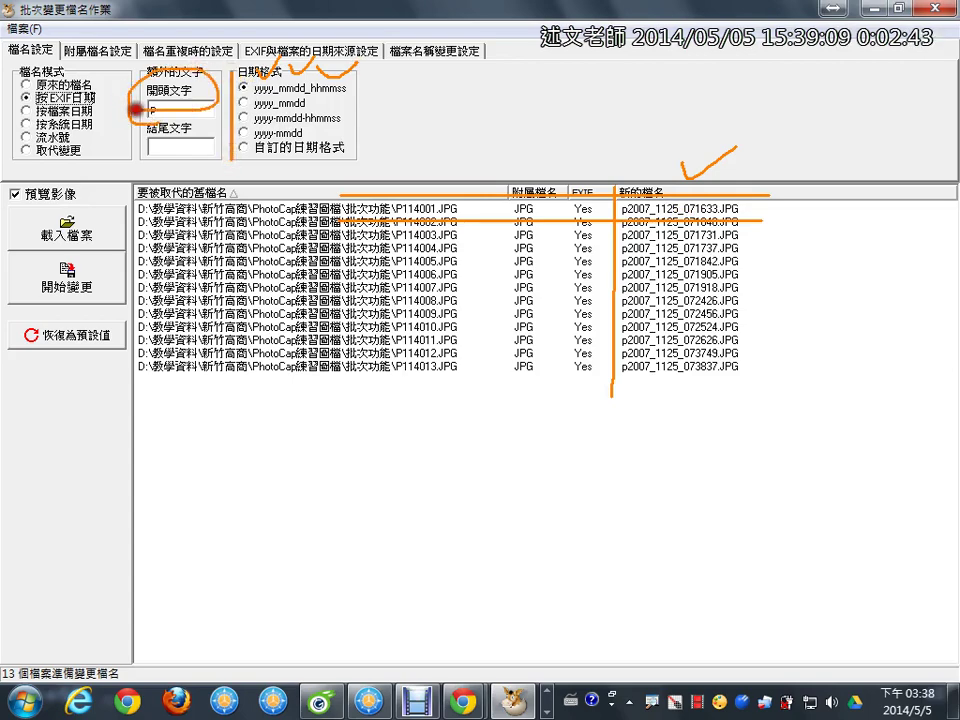
key(Escape)
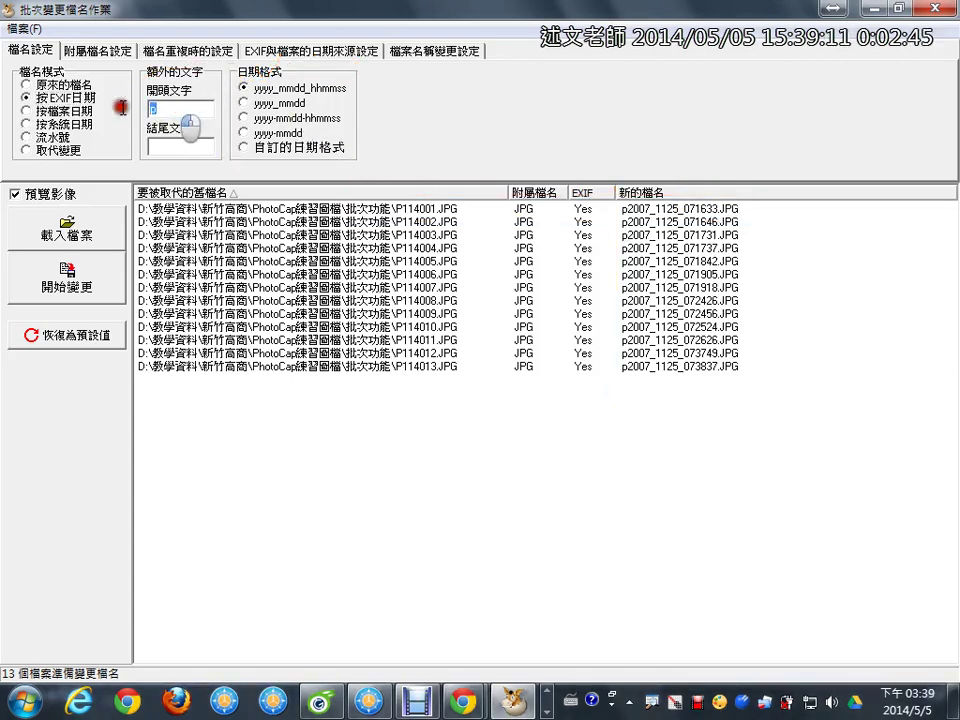
Replace the leading text (開頭文字) of the new file names with 新社花海
drag(205, 109, 150, 112)
key(ctrl+space)
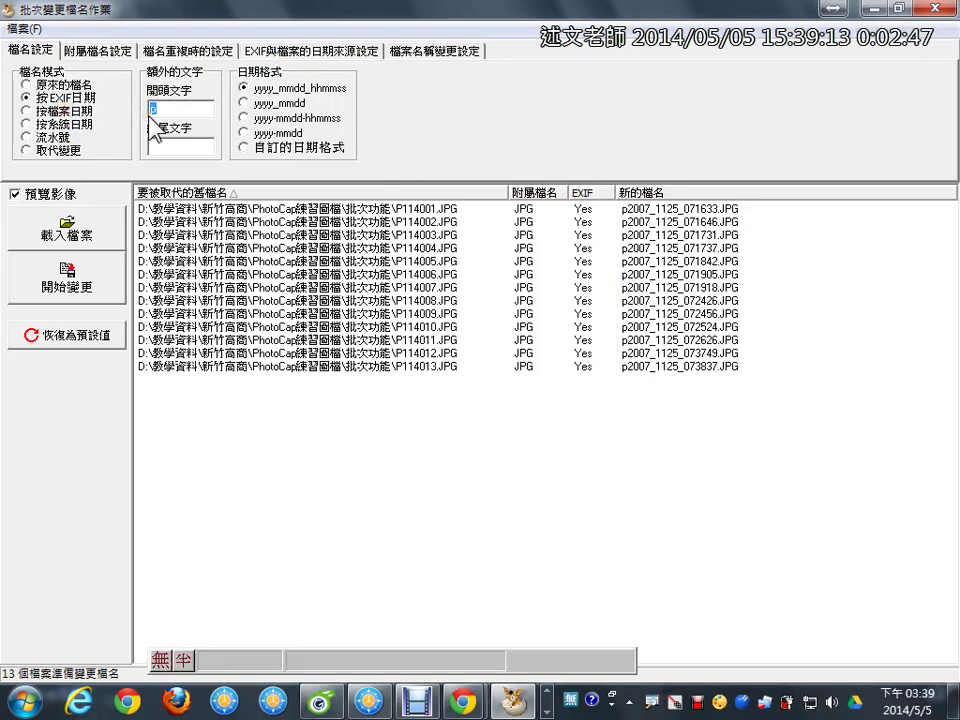
text(新社花海)
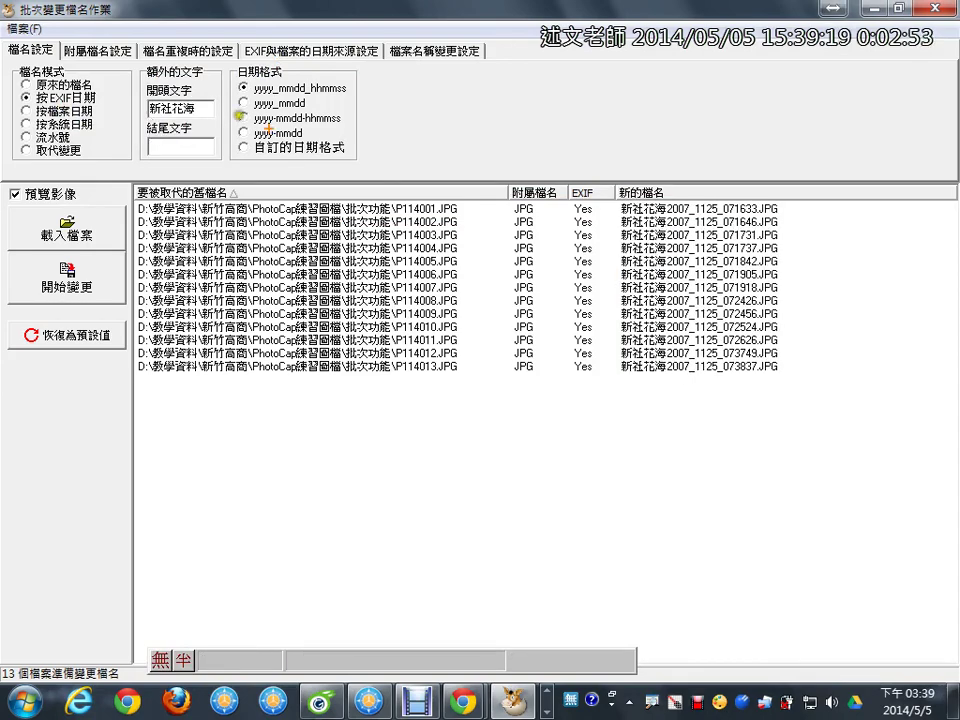
mouse_move(603, 262)
mouse_down()
mouse_move(799, 420)
mouse_move(822, 408)
mouse_up()
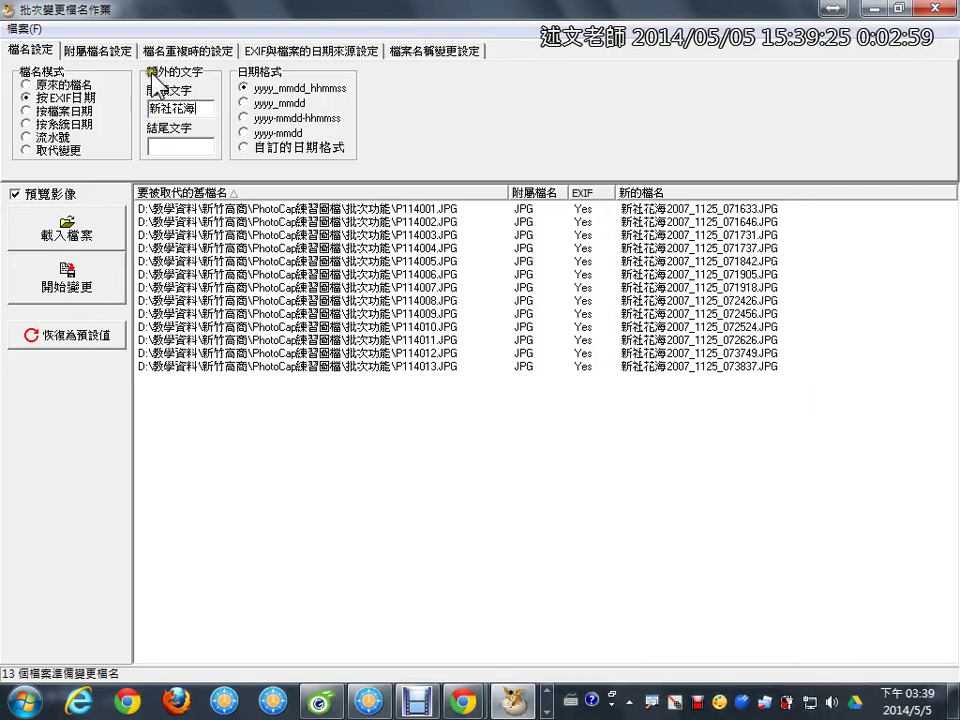
Set the file name mode to serial number (流水號) and close the batch rename window without running the change
click(38, 136)
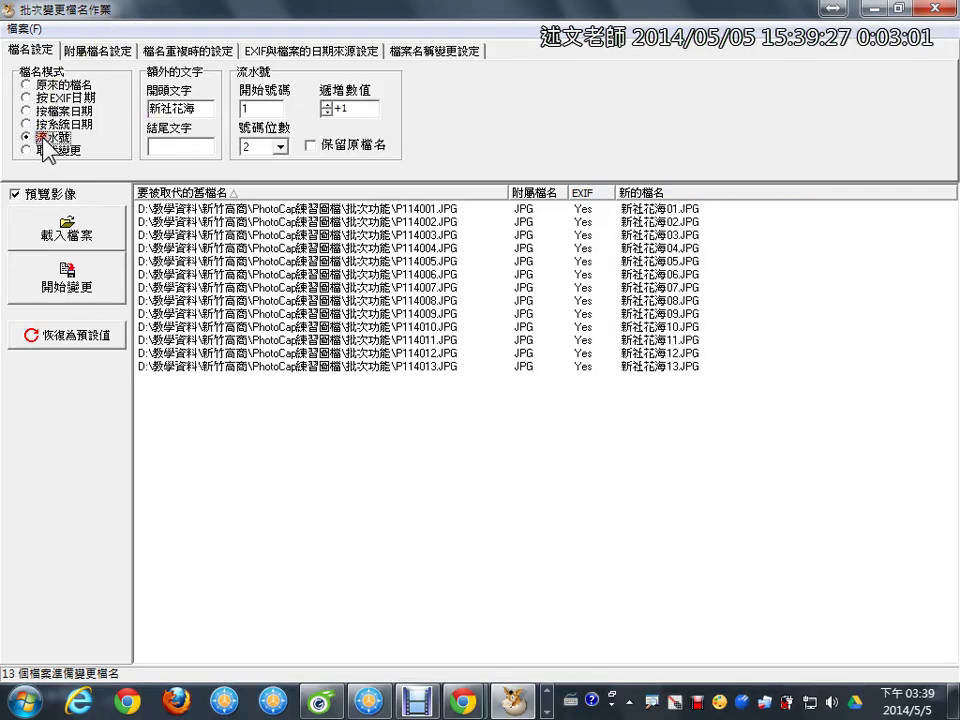
mouse_move(272, 178)
mouse_down()
mouse_move(220, 172)
mouse_move(275, 68)
mouse_up()
drag(372, 96, 412, 74)
mouse_move(595, 173)
mouse_down()
mouse_move(599, 370)
mouse_move(683, 379)
mouse_move(744, 353)
mouse_move(740, 164)
mouse_move(543, 138)
mouse_up()
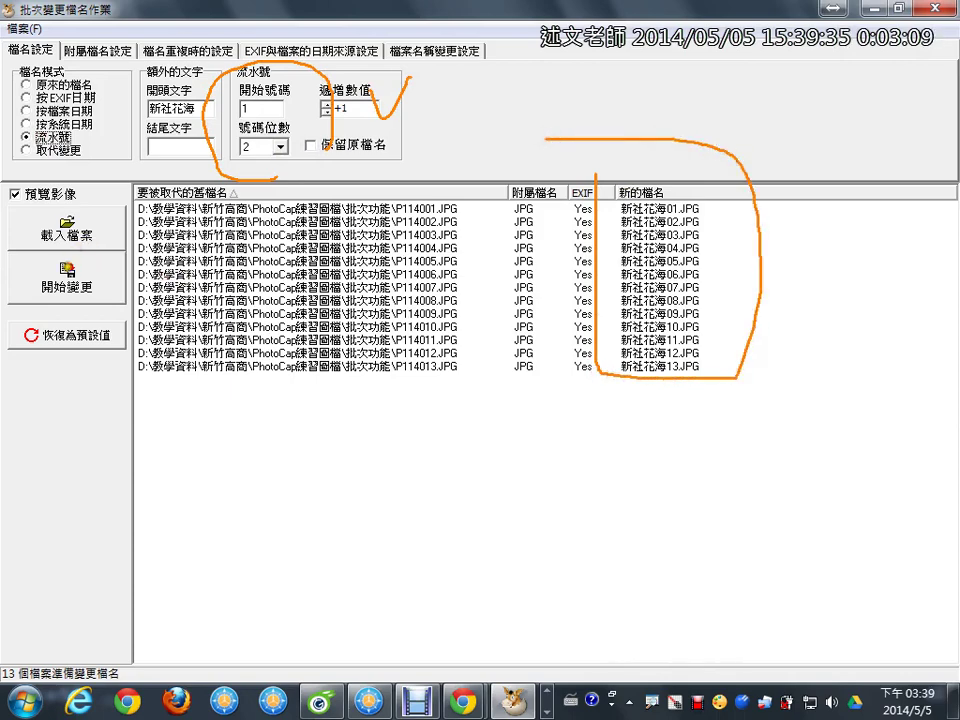
drag(66, 265, 110, 257)
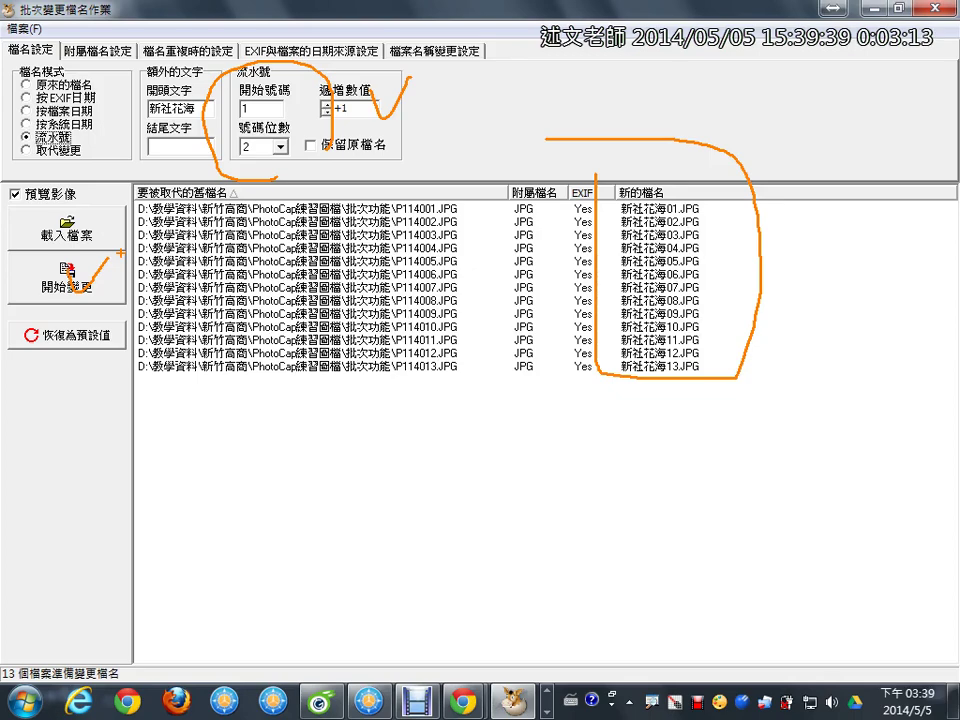
key(Escape)
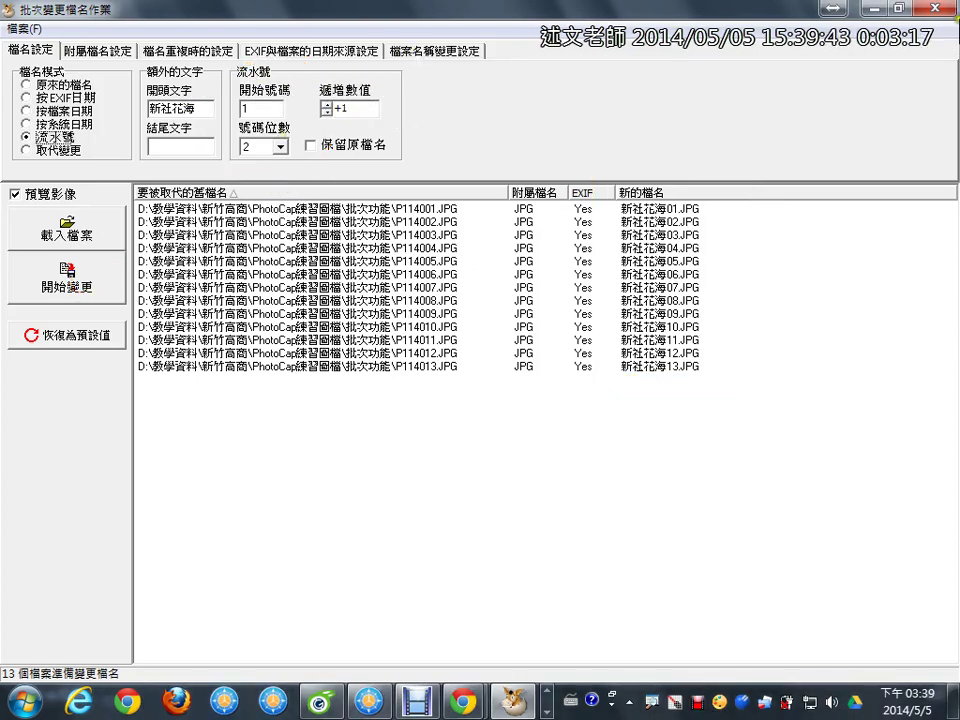
click(936, 9)
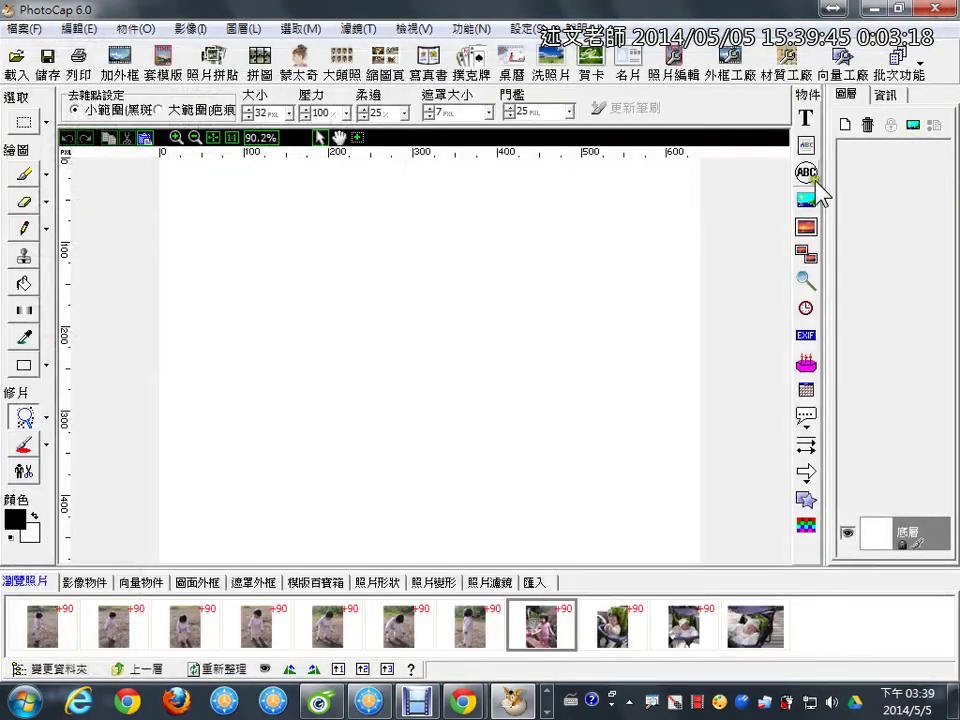
Open the batch image format and size function (批次變更影像格式與尺寸) and load all the photos from the 批次功能 folder
click(912, 72)
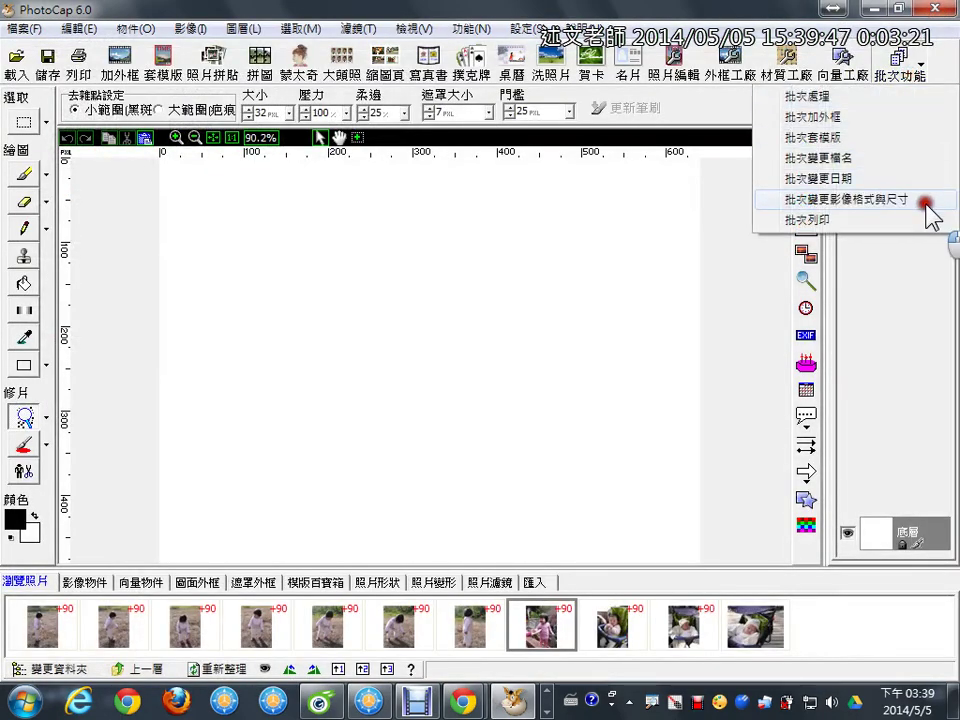
click(925, 200)
click(62, 240)
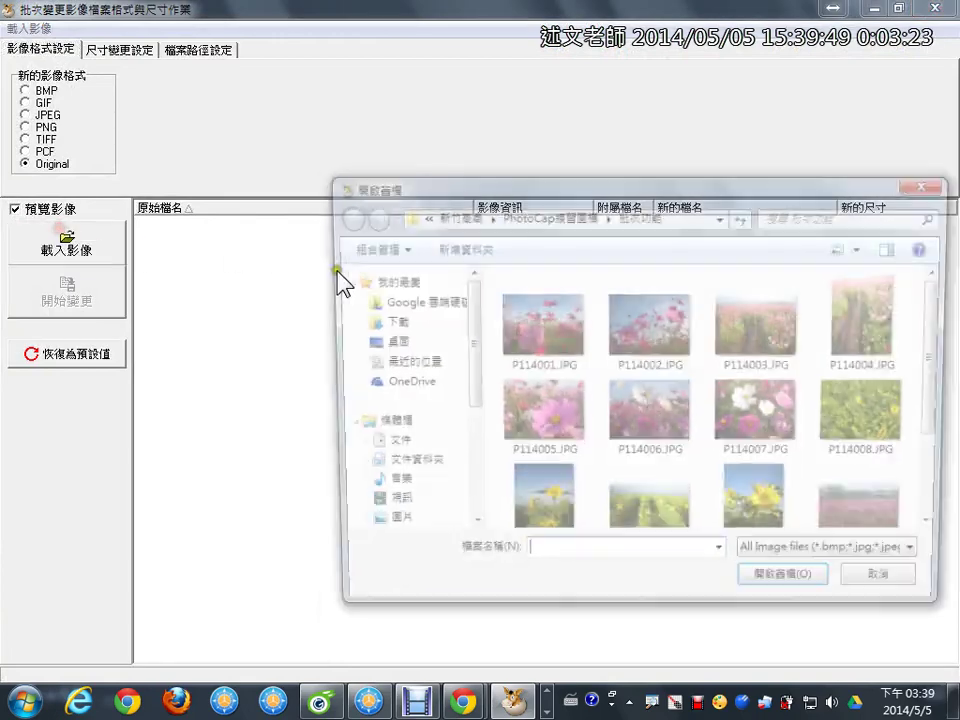
click(612, 398)
key(ctrl+a)
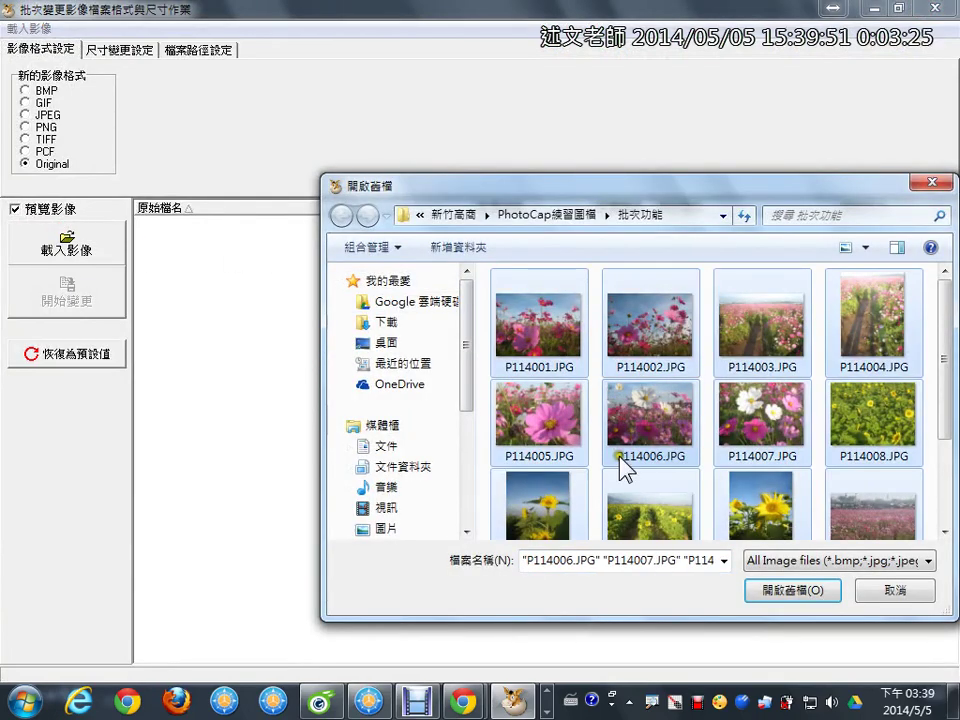
click(790, 591)
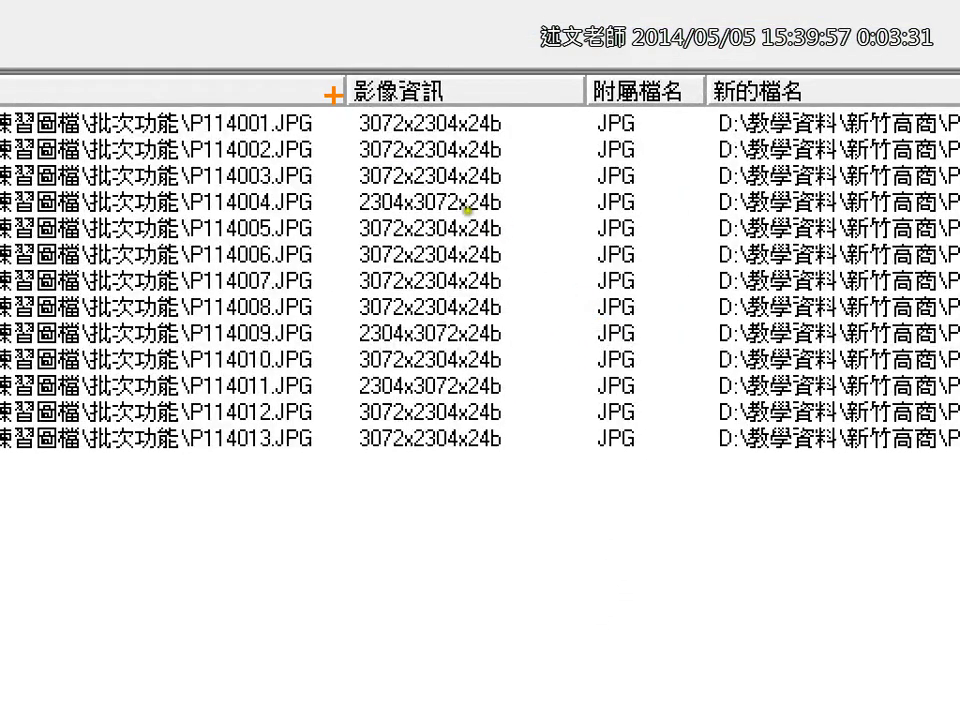
Mark the original photo dimensions in the image information column (影像資訊) and underline those of the first photo
mouse_move(333, 95)
mouse_down()
mouse_move(491, 429)
mouse_move(540, 476)
mouse_move(540, 468)
mouse_up()
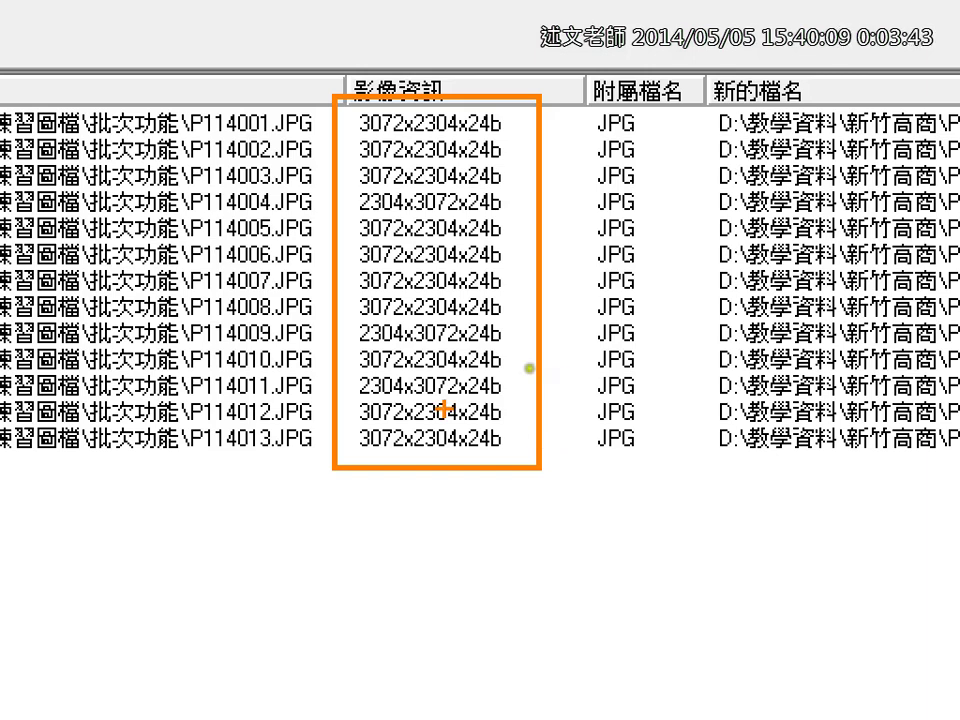
drag(350, 131, 495, 130)
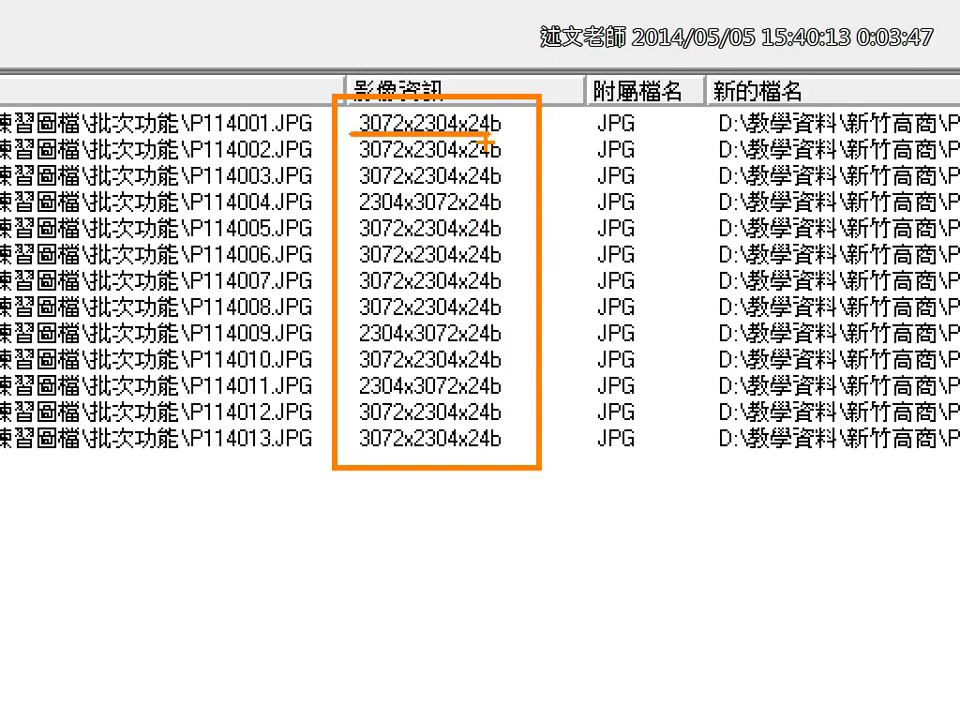
key(Escape)
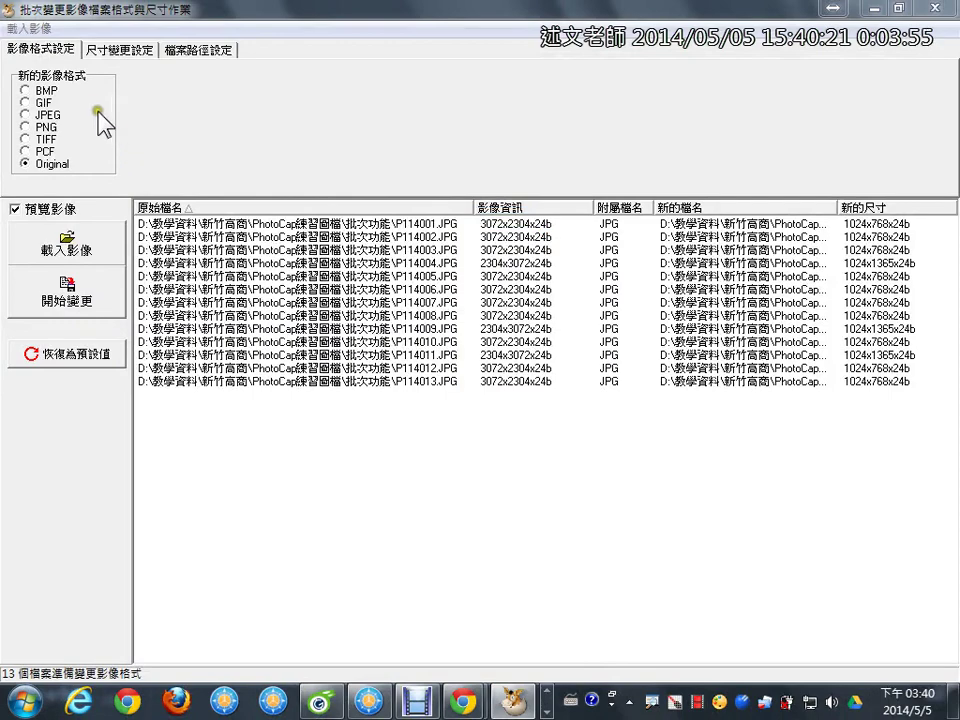
Mark the new image format group (新的影像格式) and underline its Original option, then clear the marks
key(ctrl+2)
drag(97, 73, 112, 70)
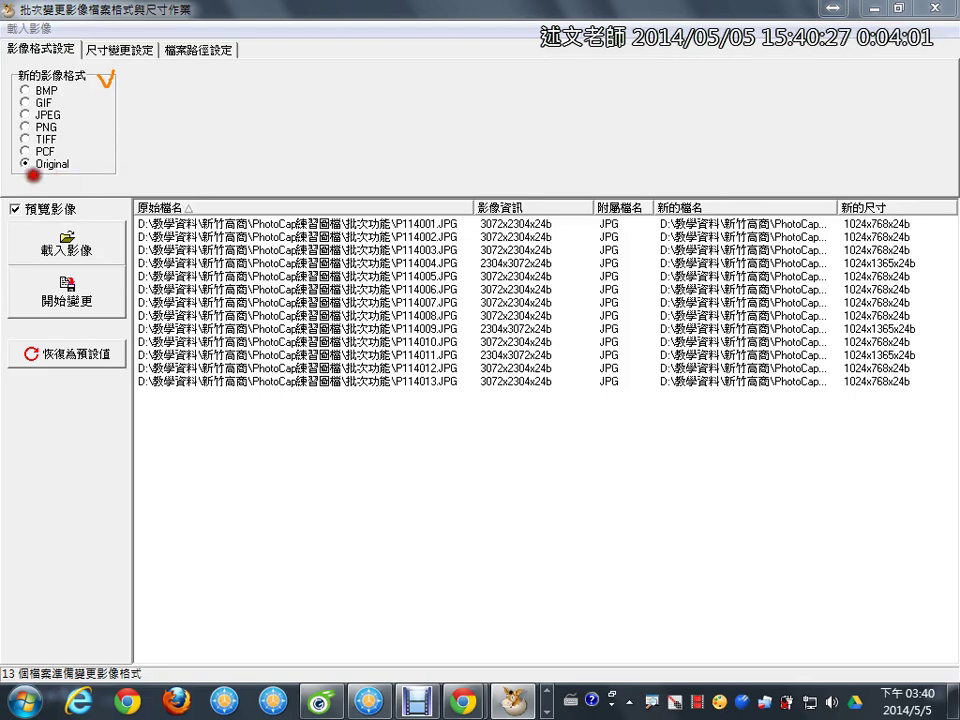
drag(33, 176, 86, 175)
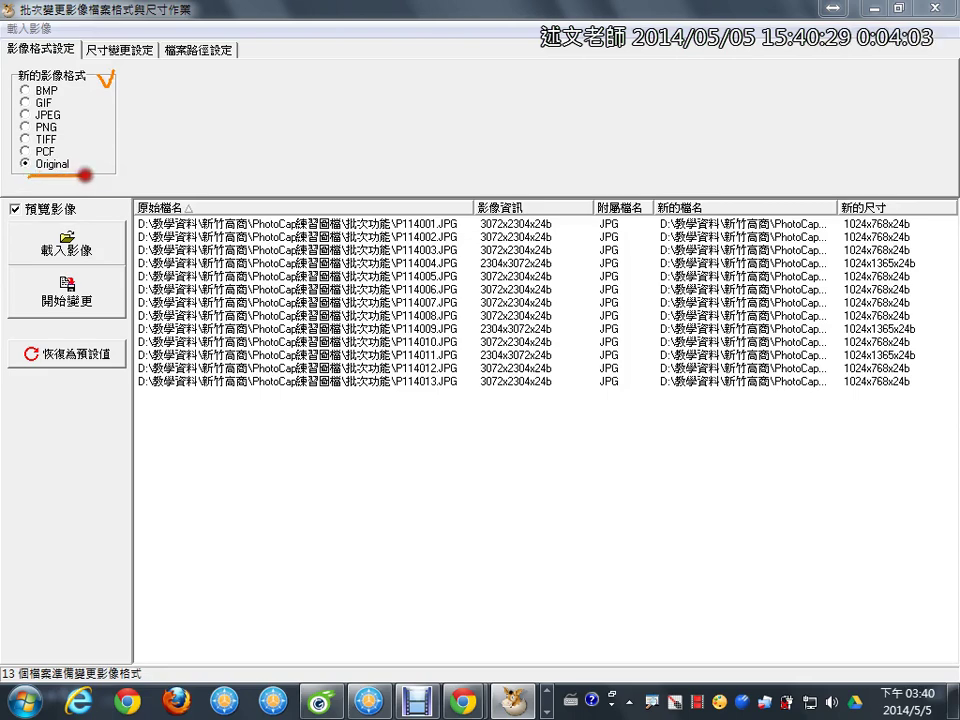
key(Escape)
Show the size change settings (尺寸變更設定) and highlight the pixel value of the fixed width mode (固定的寬度)
click(139, 49)
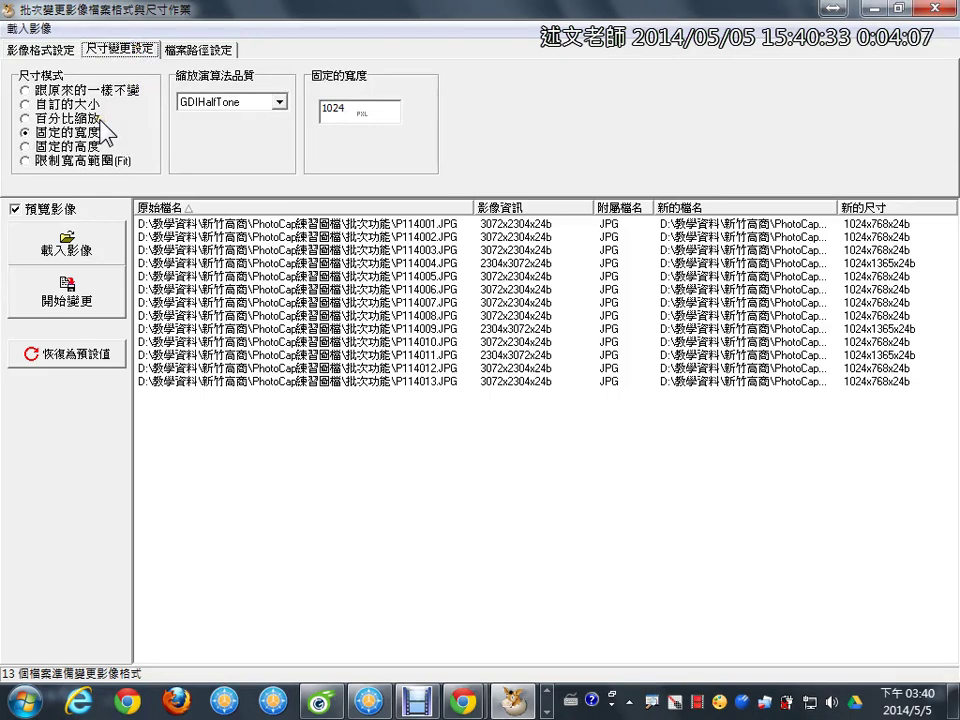
click(100, 119)
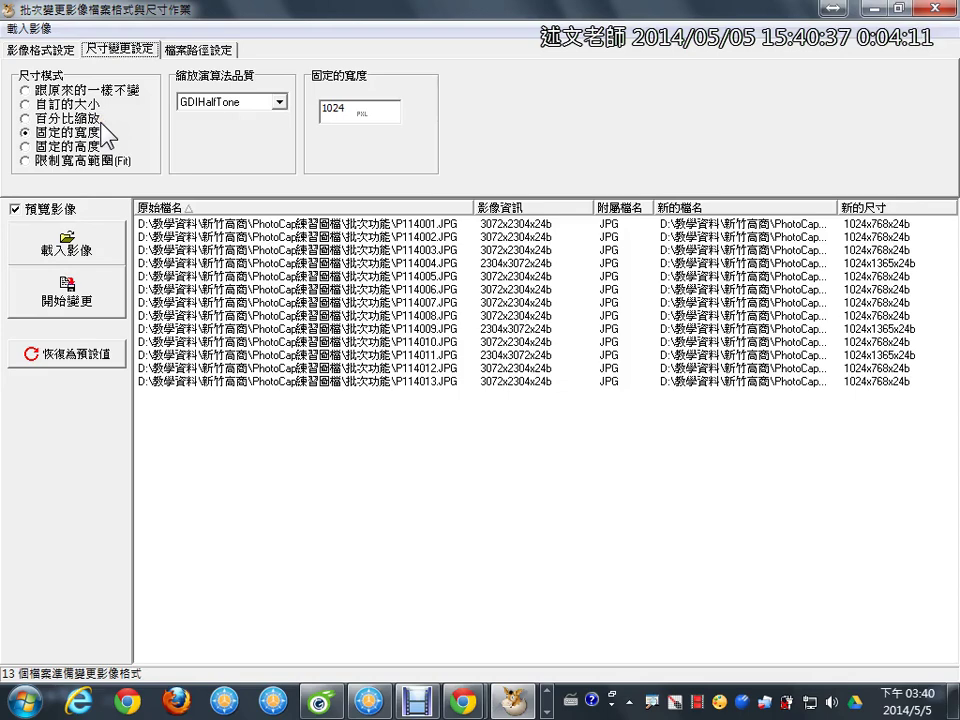
click(101, 119)
click(103, 135)
drag(322, 108, 348, 110)
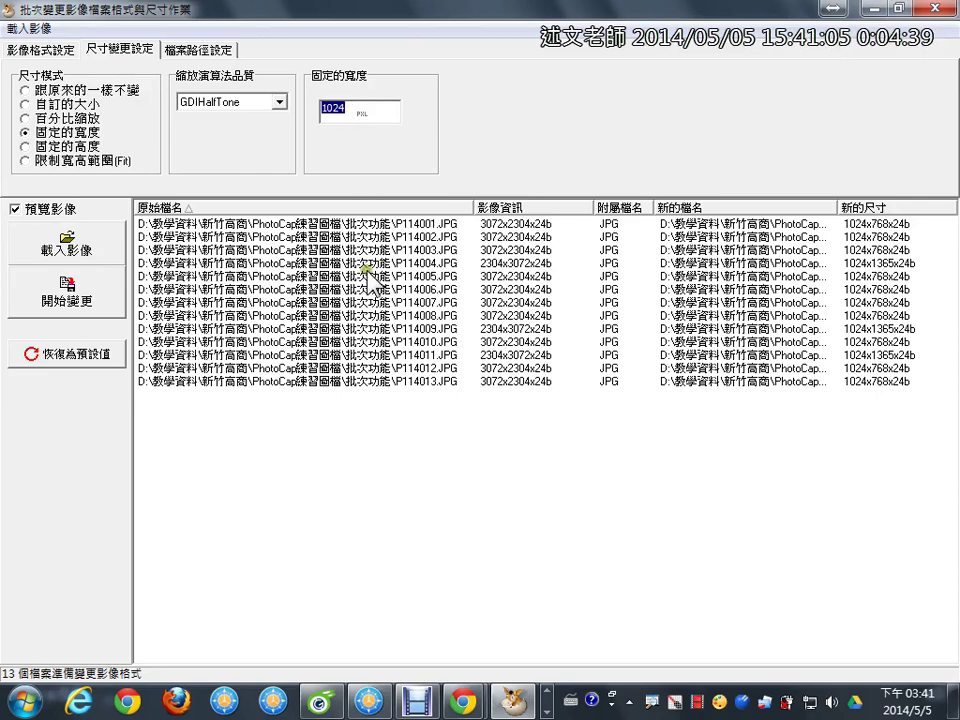
Switch to Chrome and return to the beginning of the Google image results for 中正
click(478, 706)
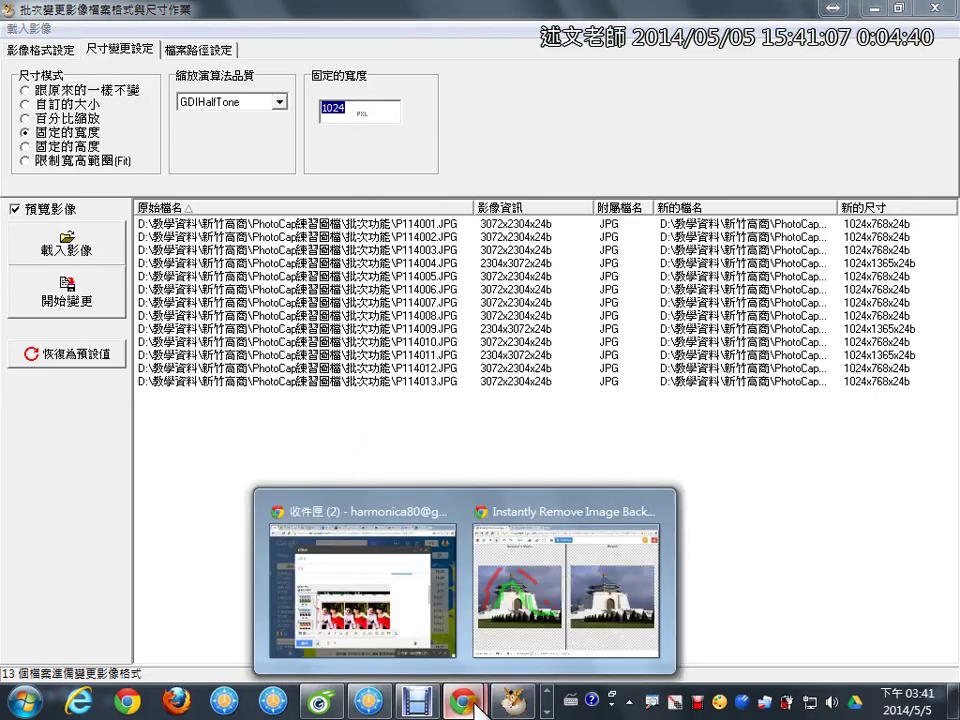
click(517, 607)
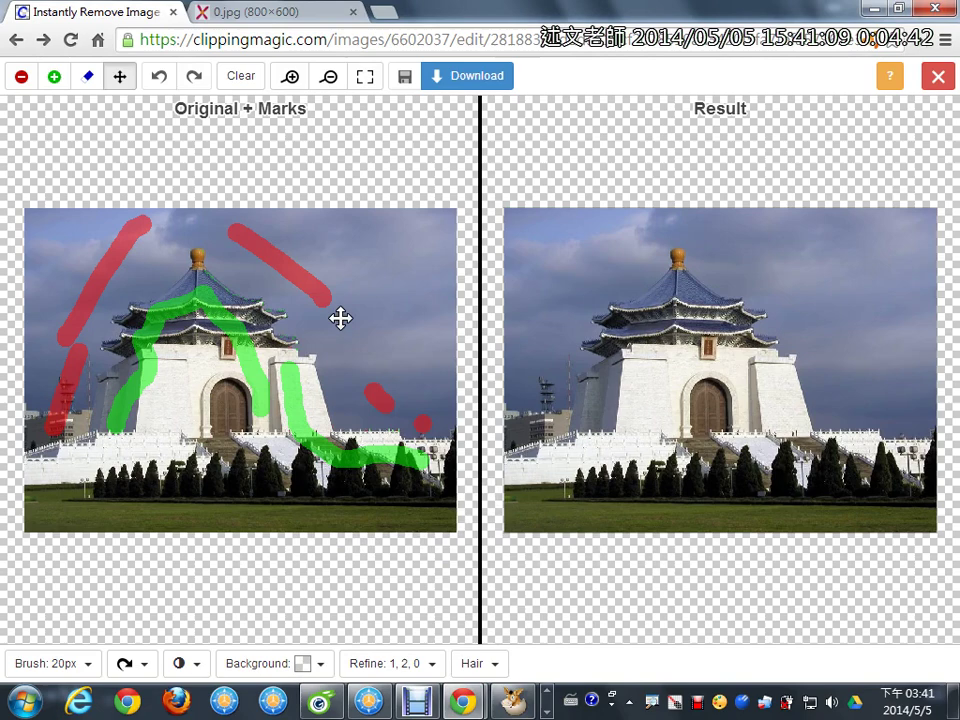
click(262, 14)
click(18, 42)
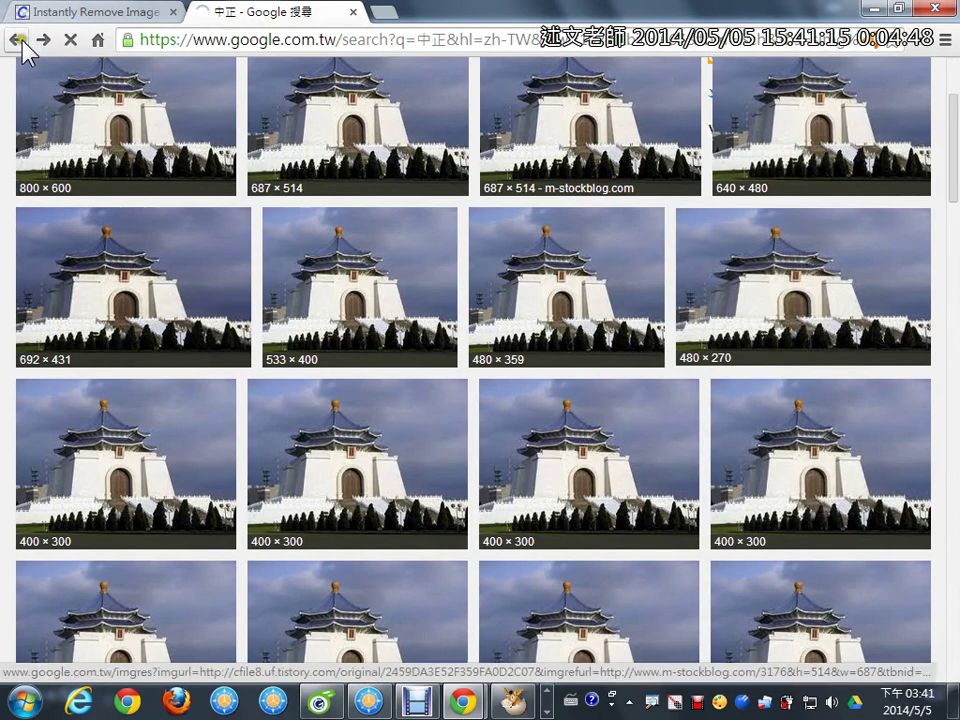
click(18, 42)
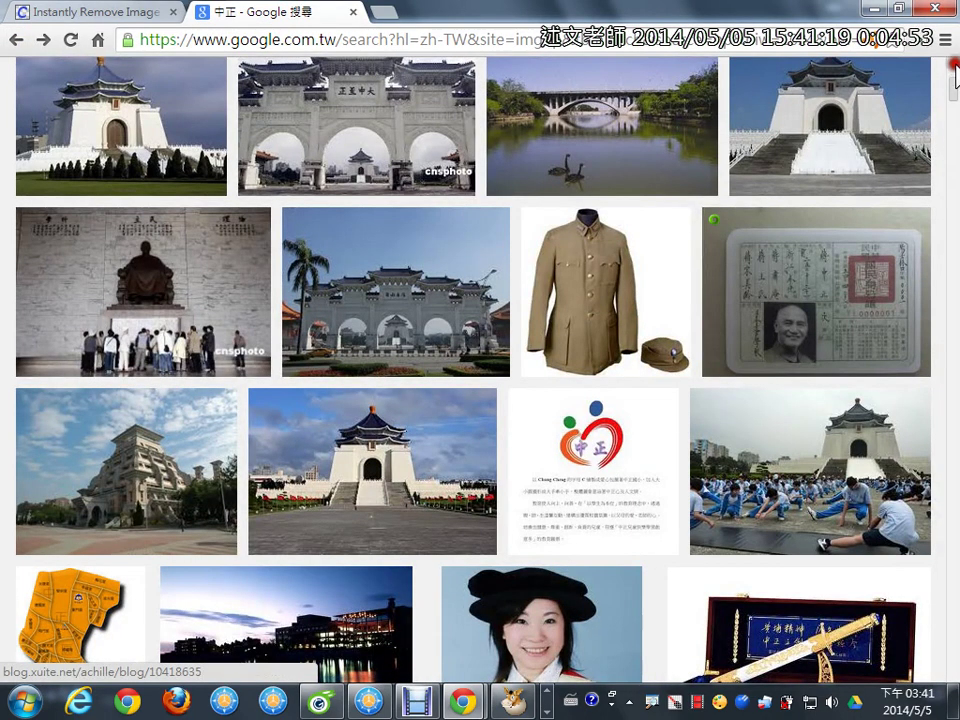
scroll(955, 82, up, 5)
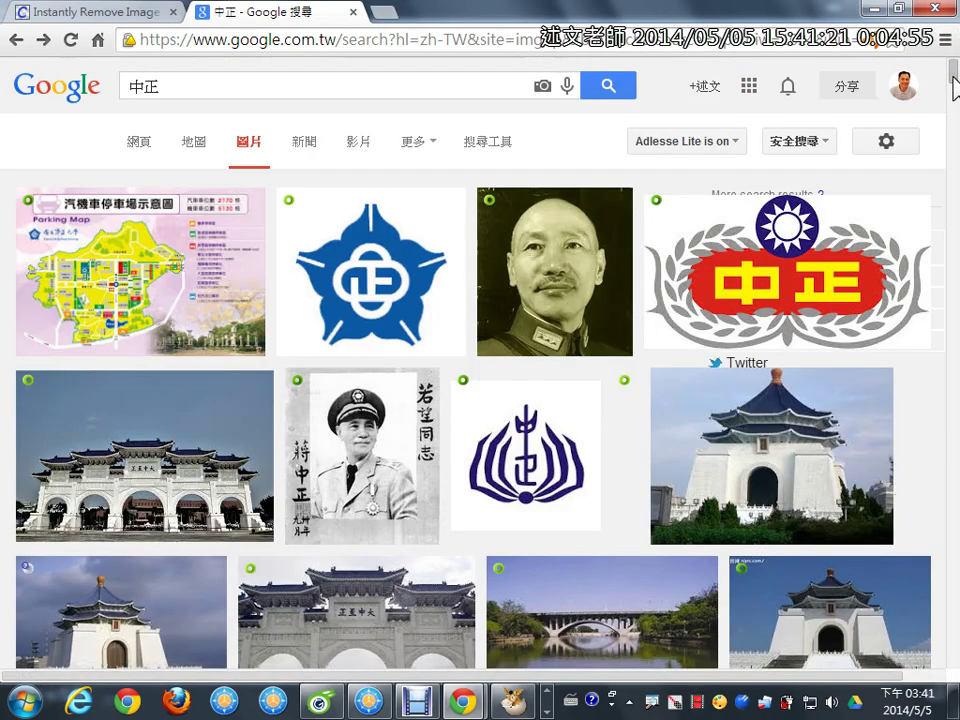
Open the PicPick ruler (尺規) over the image results and disable its transparency
click(724, 700)
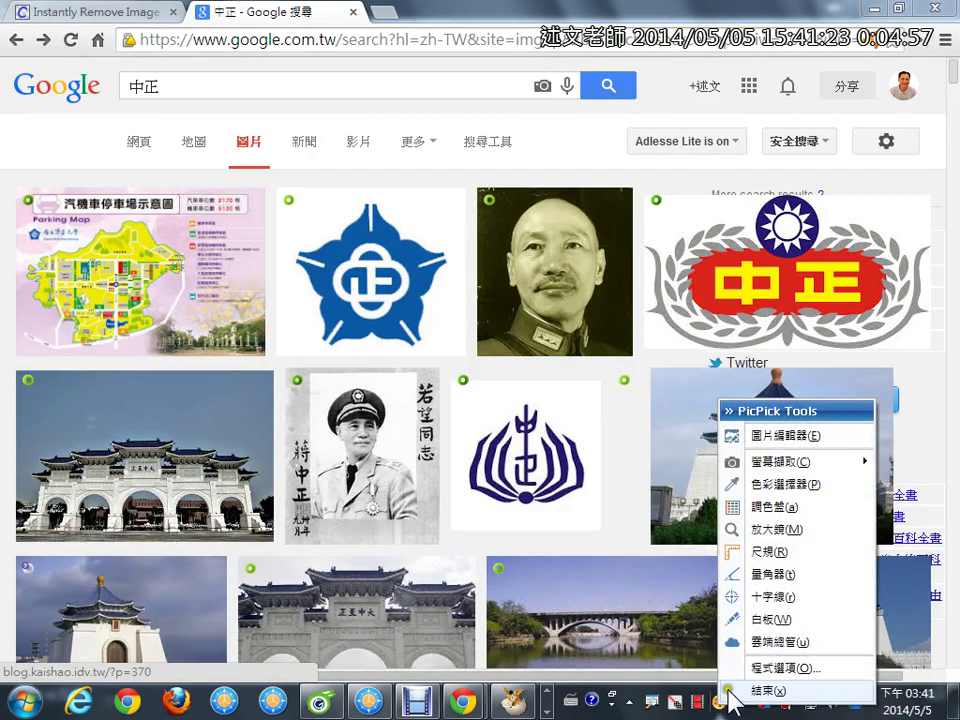
click(770, 560)
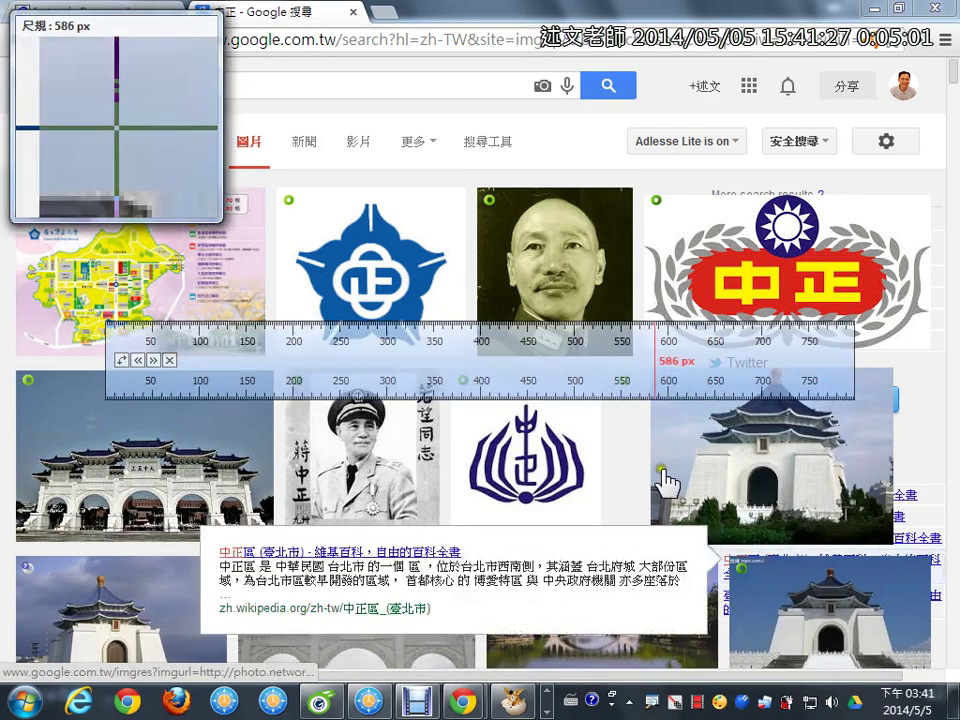
right_click(543, 355)
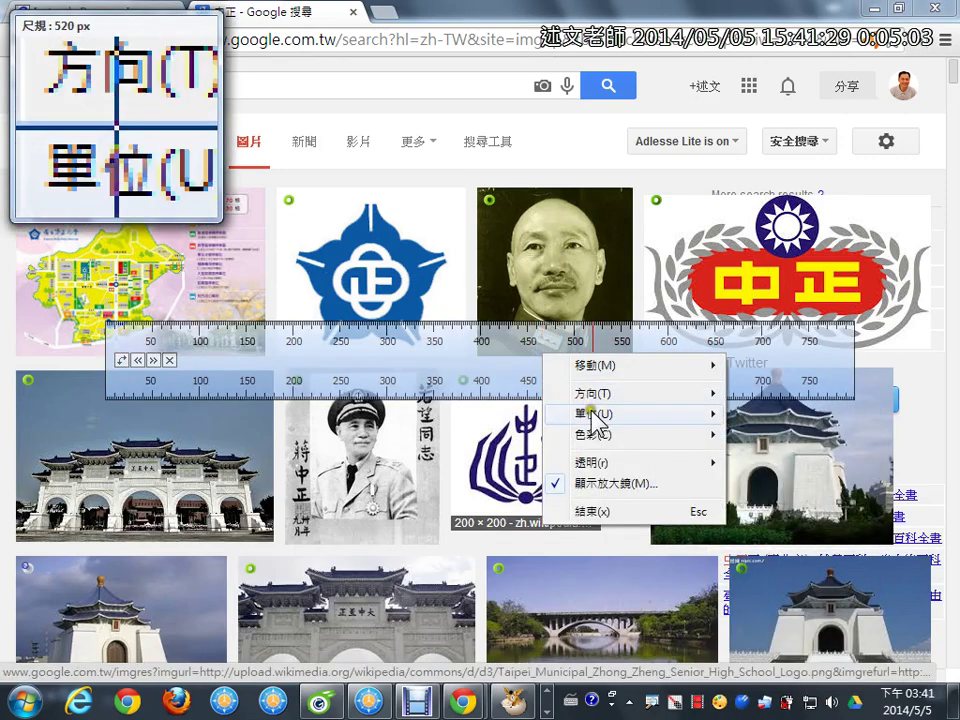
mouse_move(718, 461)
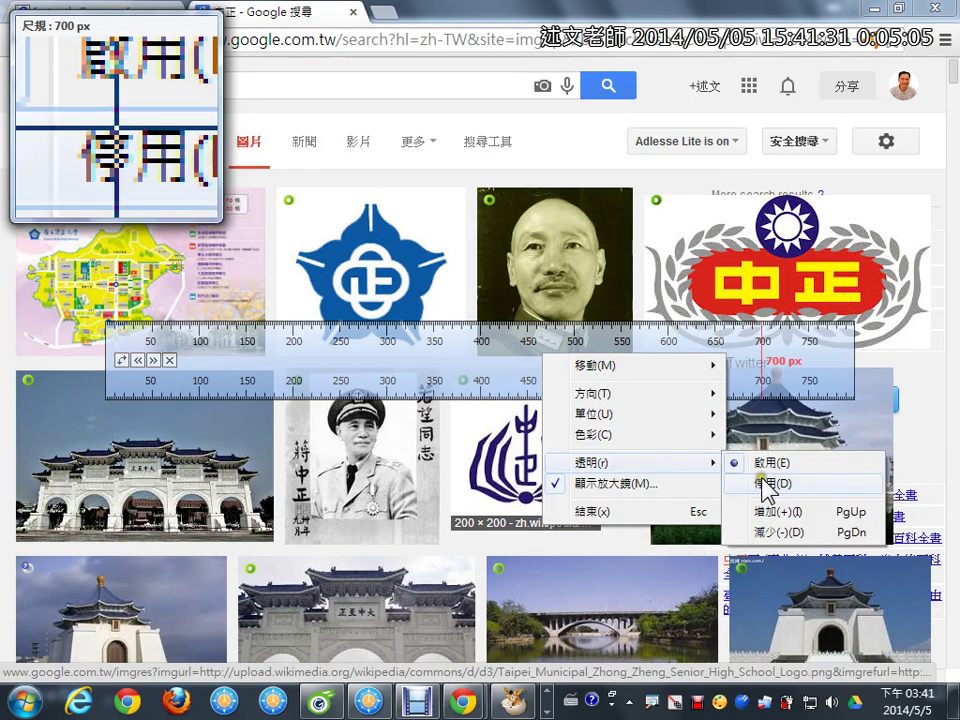
click(765, 486)
Align the ruler with the edge of the image results, stretch it across them to measure their width, and close it
drag(752, 361, 662, 361)
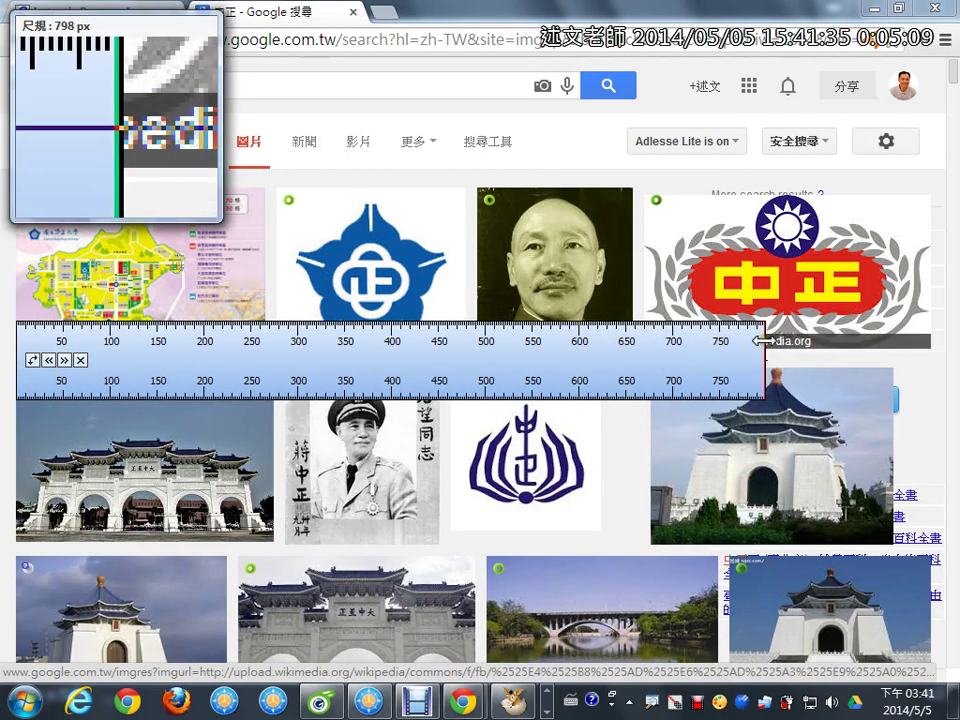
drag(763, 343, 933, 361)
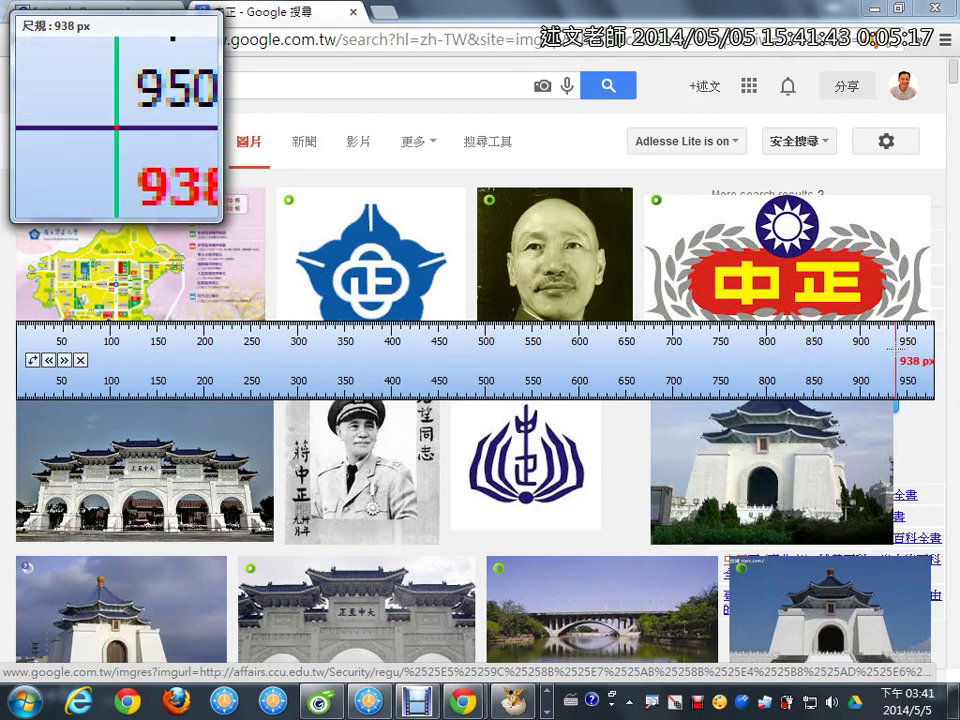
key(Escape)
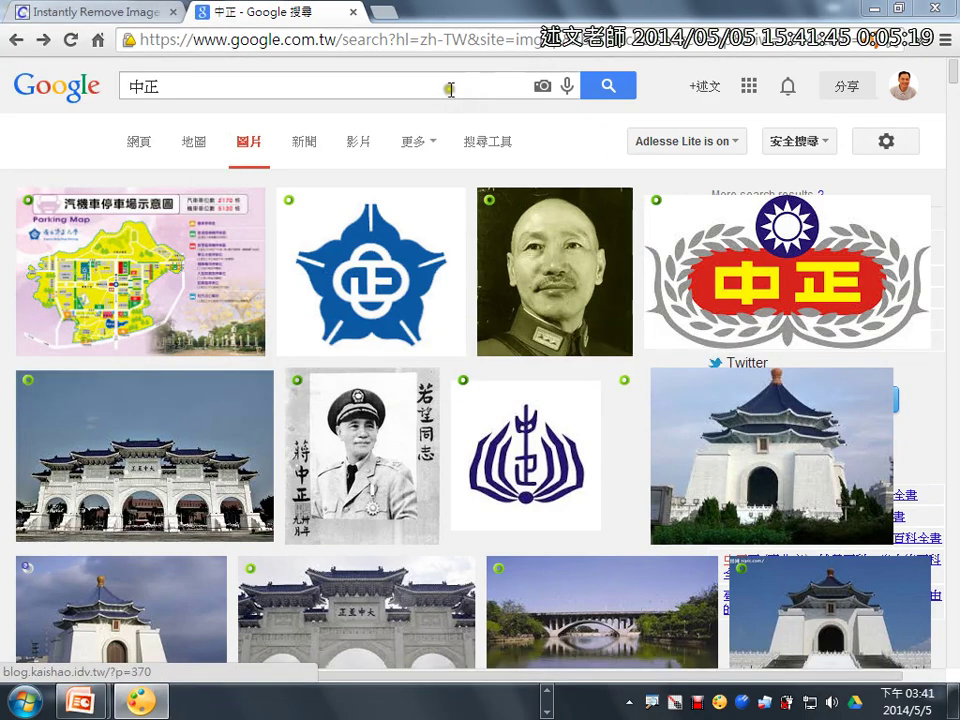
Open the National Chung Cheng University website from the web results for 中正 and show its latest news section (最新新聞)
click(131, 142)
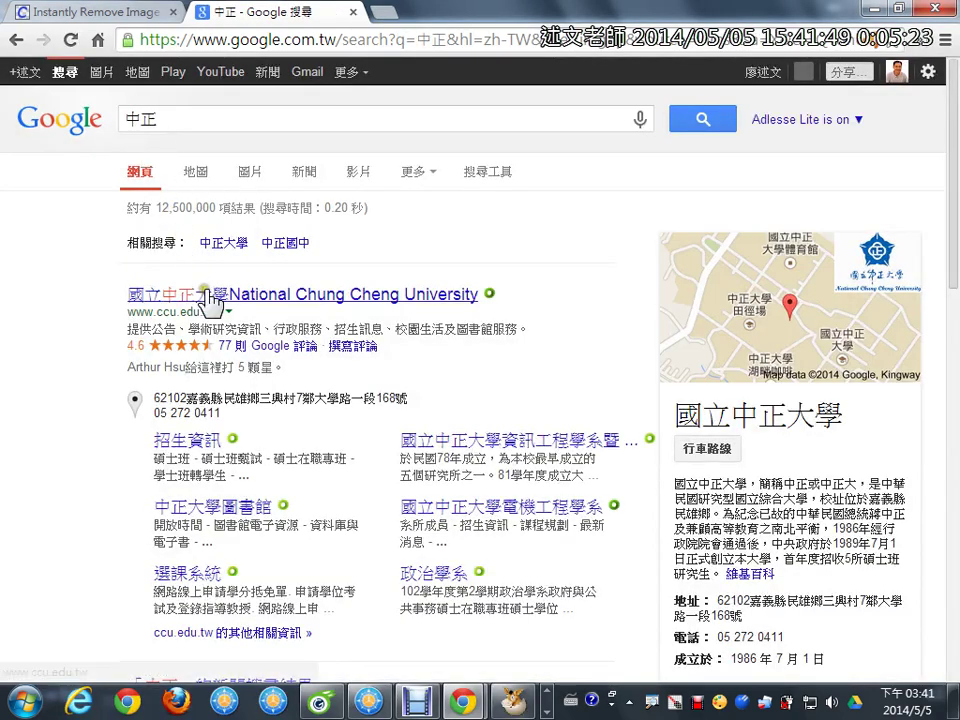
click(208, 295)
mouse_move(510, 706)
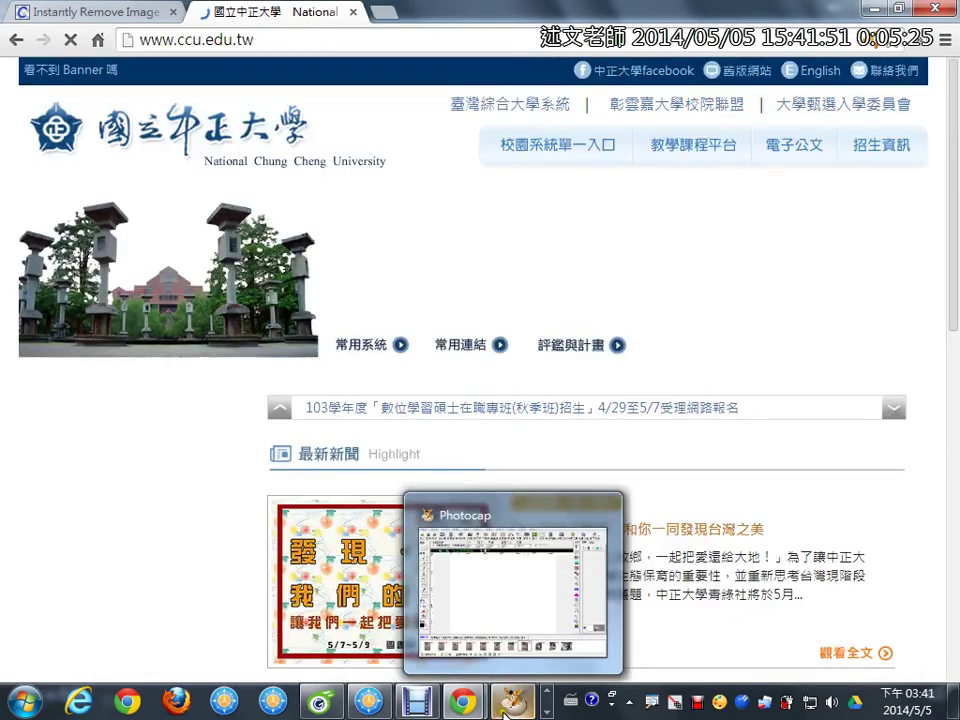
drag(951, 300, 953, 345)
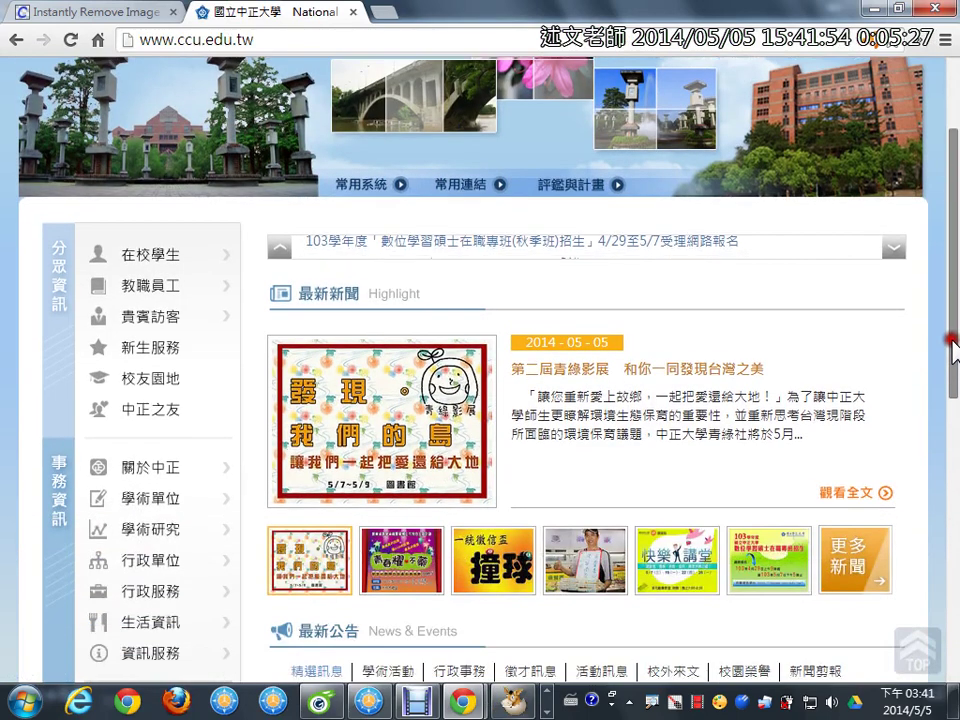
click(122, 386)
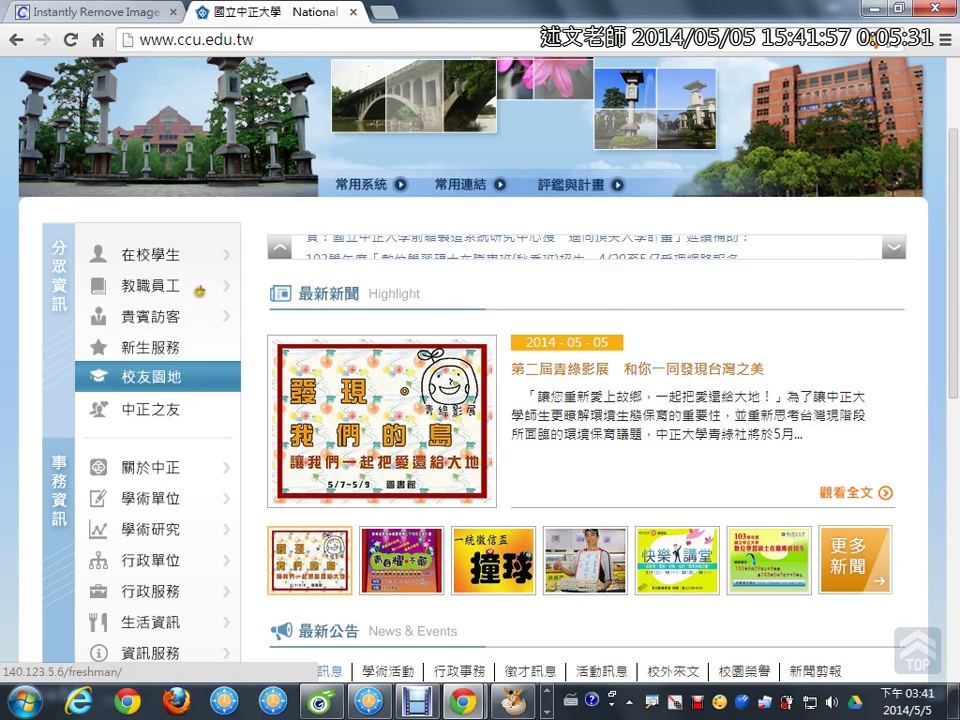
Mark the latest news section (最新新聞), clear the mark, and place the PicPick ruler along the section to measure its width
mouse_move(257, 276)
mouse_down()
mouse_move(386, 531)
mouse_move(771, 621)
mouse_move(906, 636)
mouse_up()
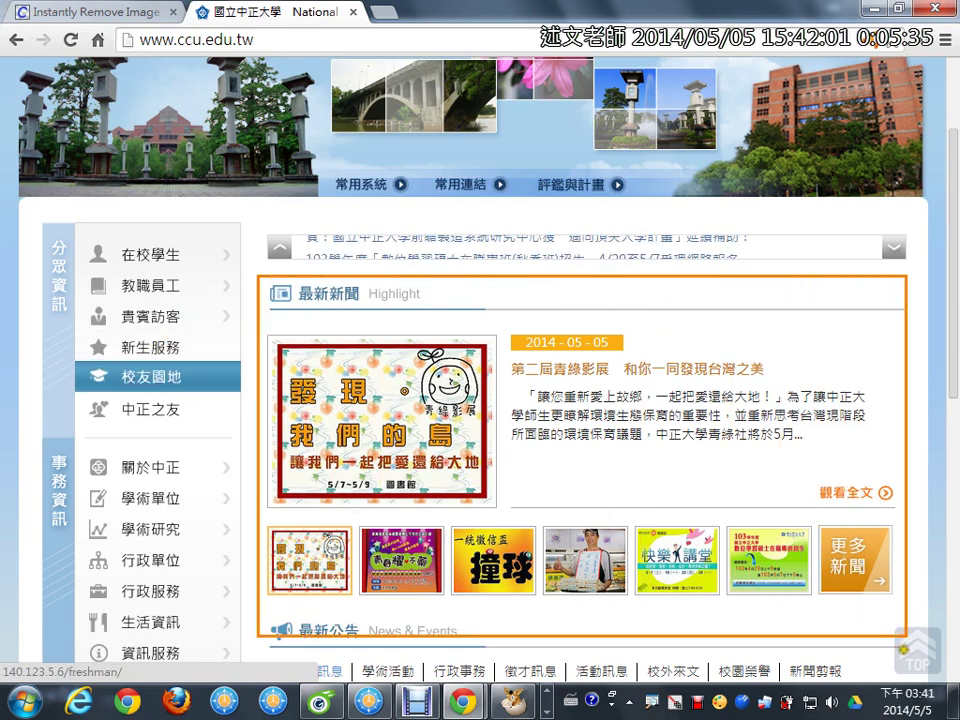
key(Escape)
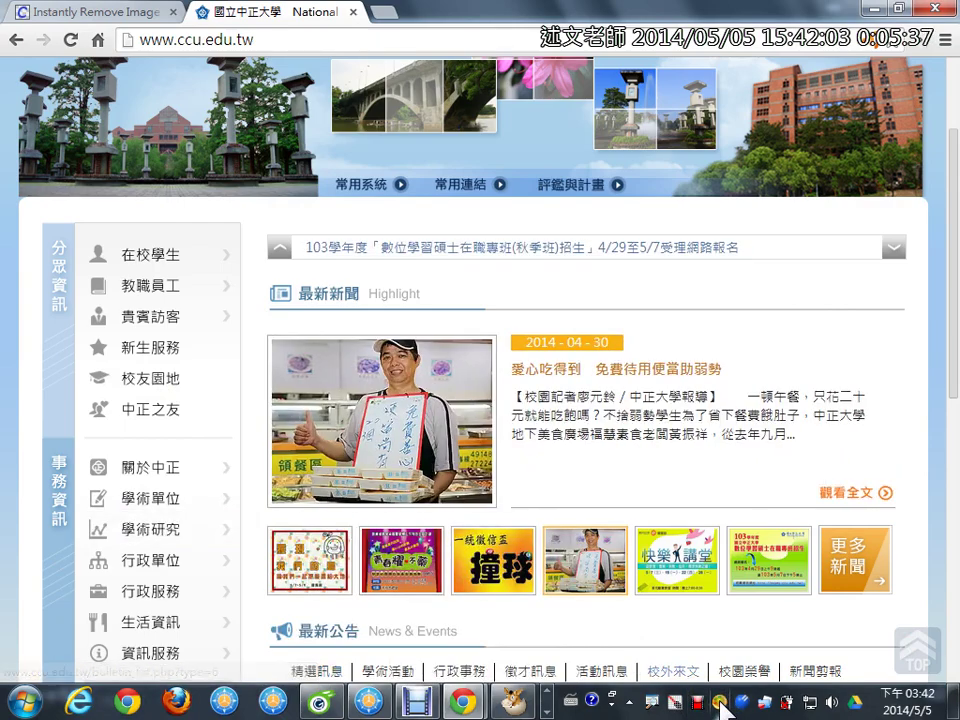
right_click(722, 706)
click(765, 549)
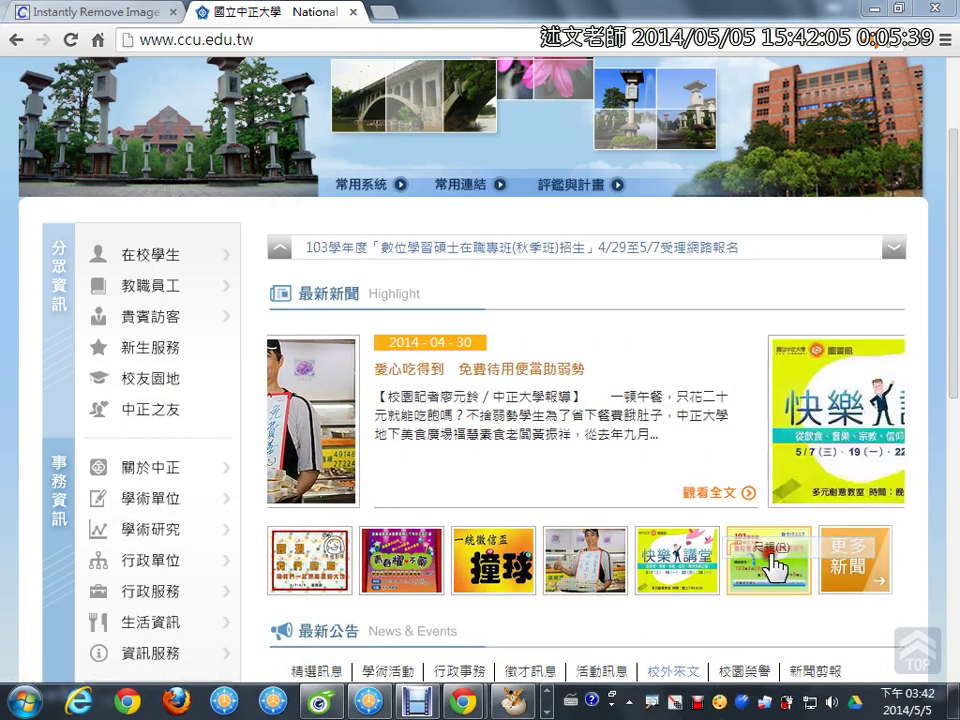
drag(461, 359, 711, 442)
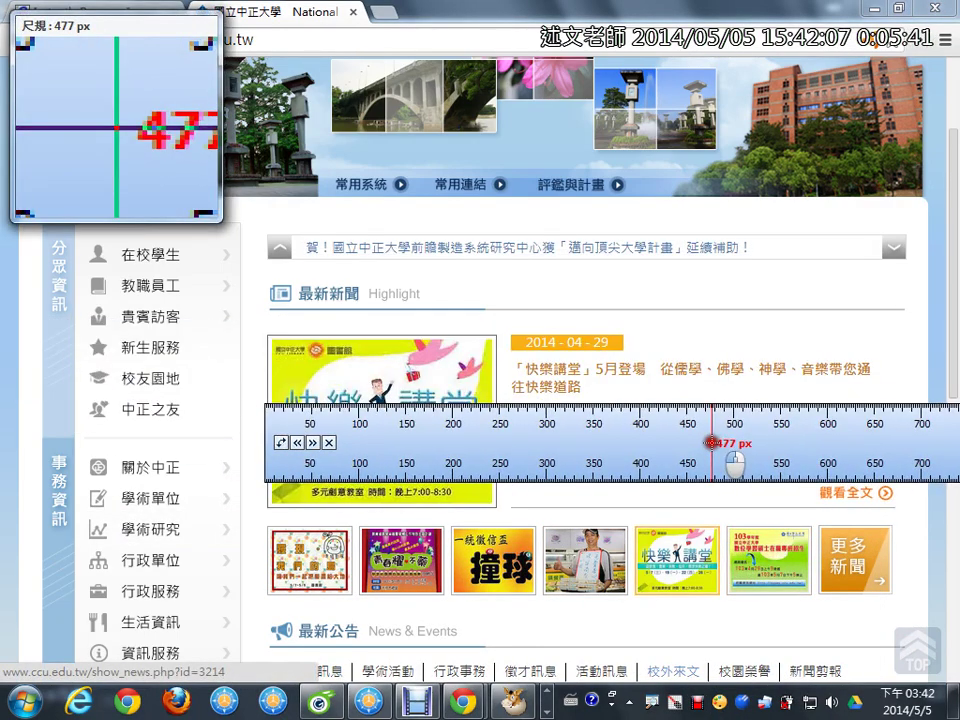